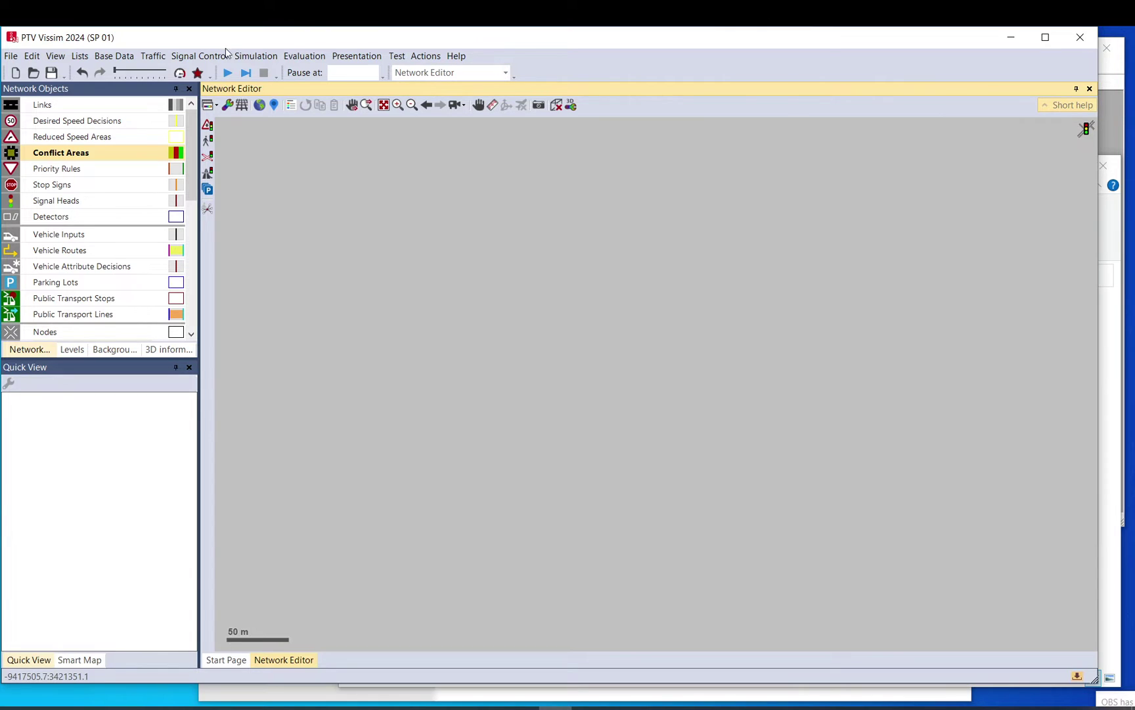
- Add signal controller 1 in the Signal Controllers list and set its type to VAP
click(199, 56)
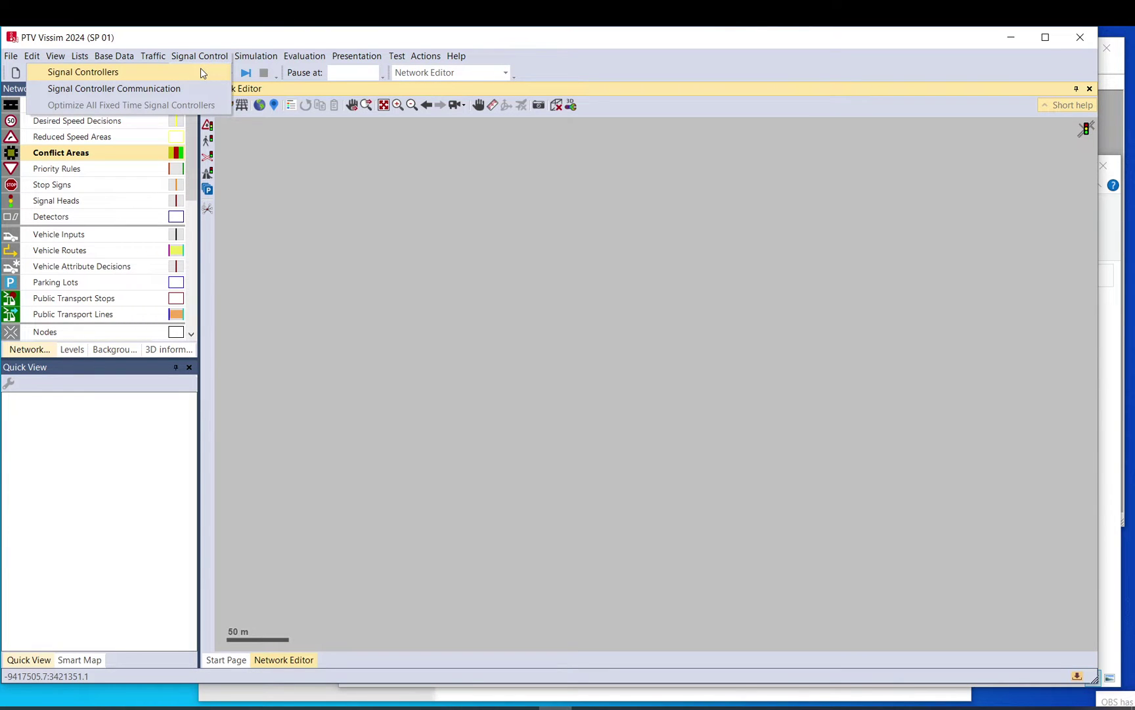
click(202, 72)
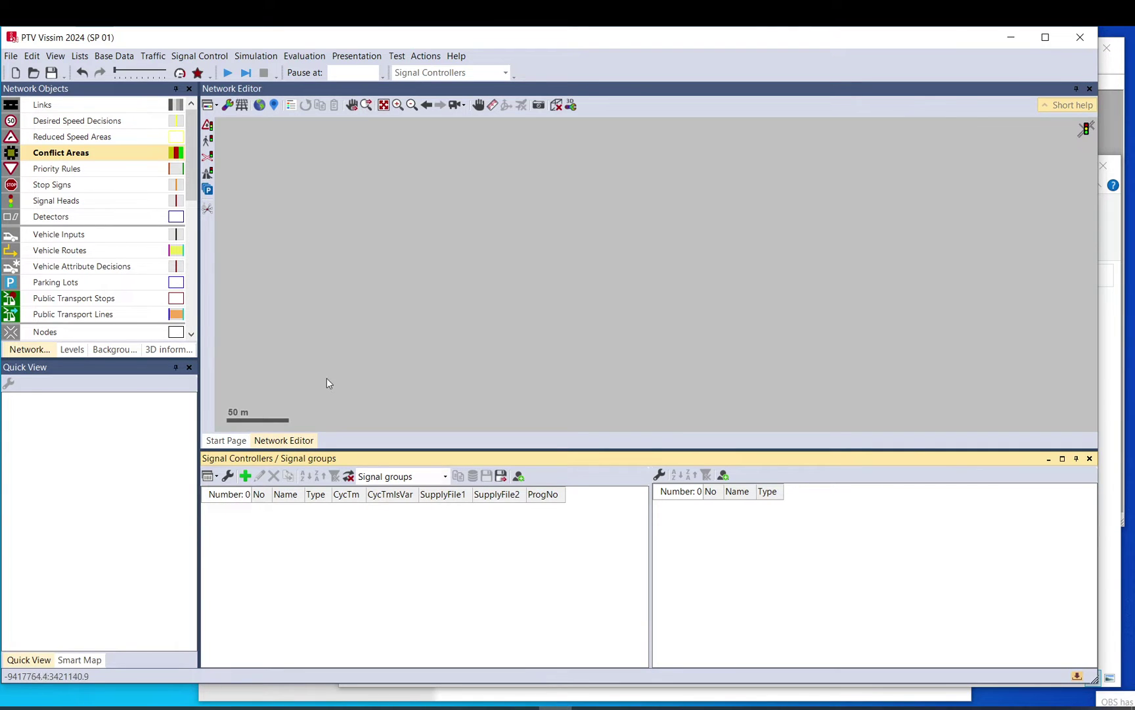
click(247, 477)
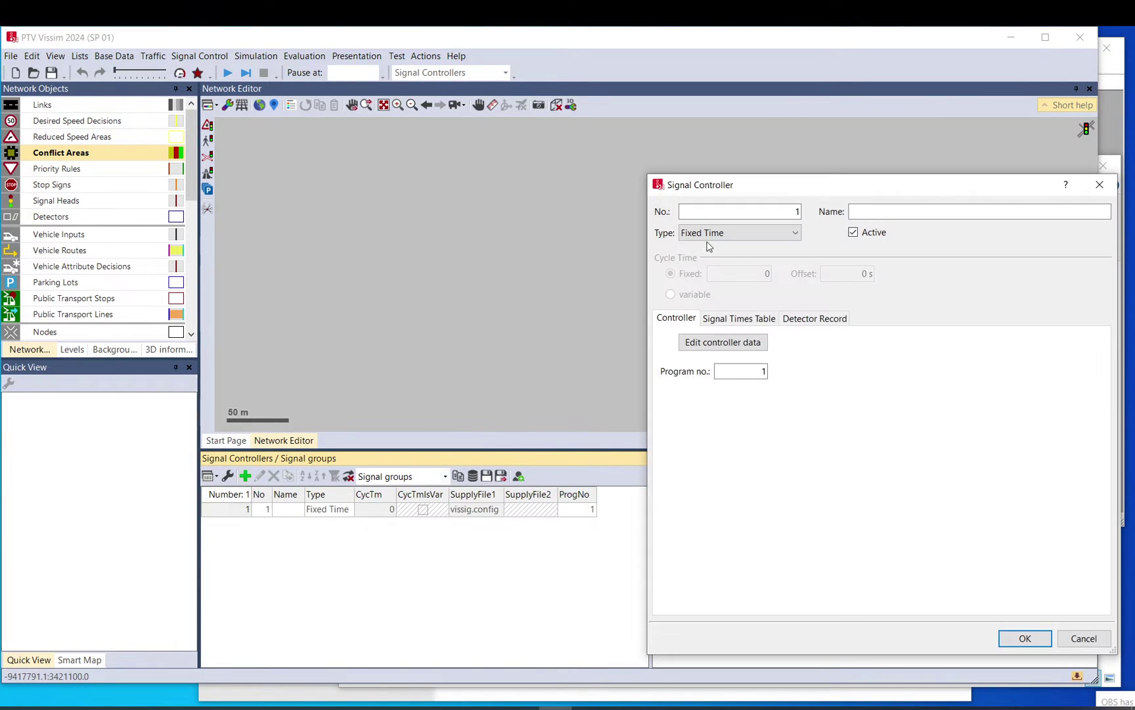
click(711, 237)
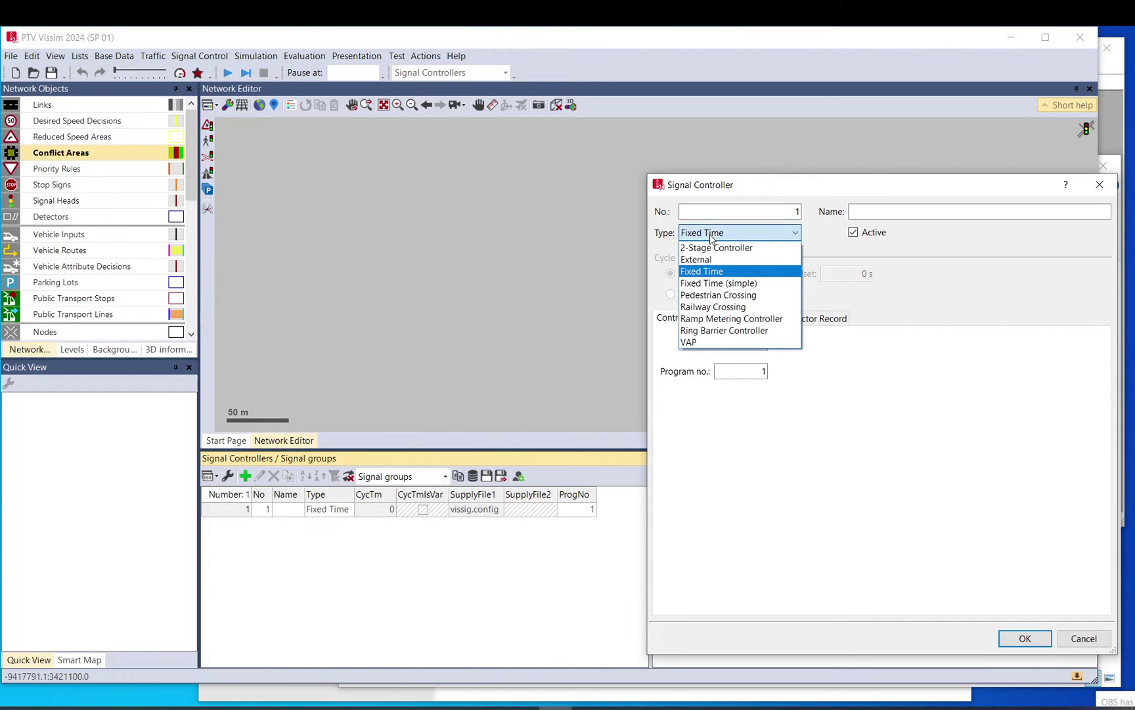
click(690, 342)
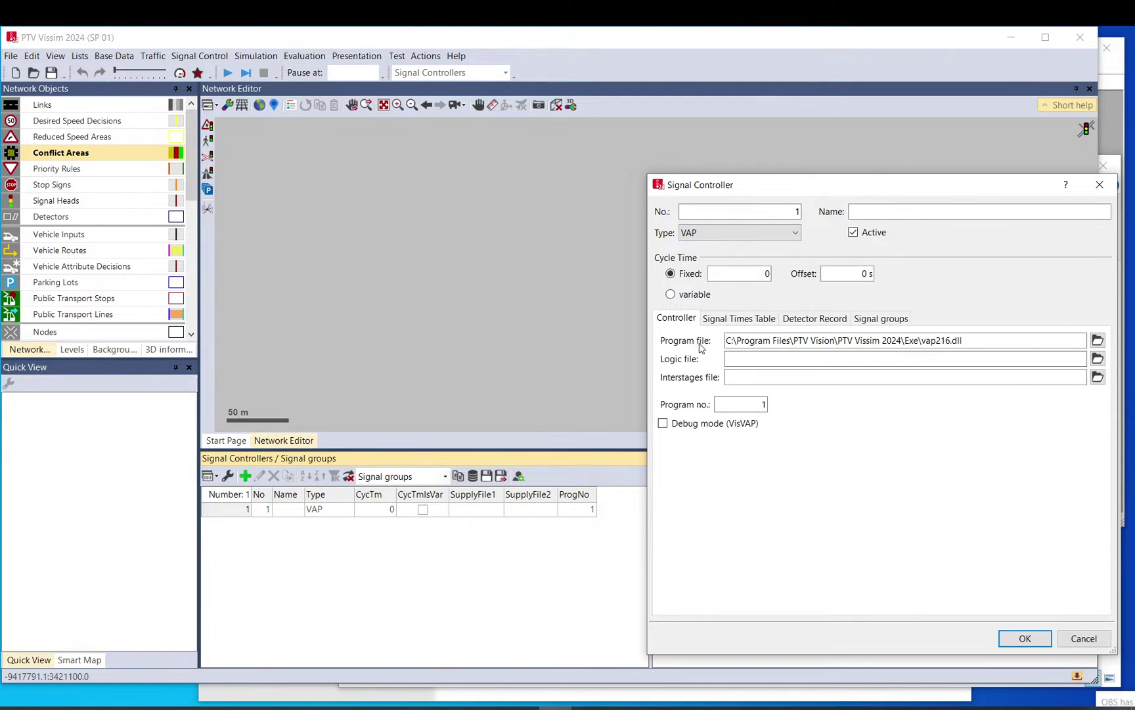
drag(854, 193, 569, 170)
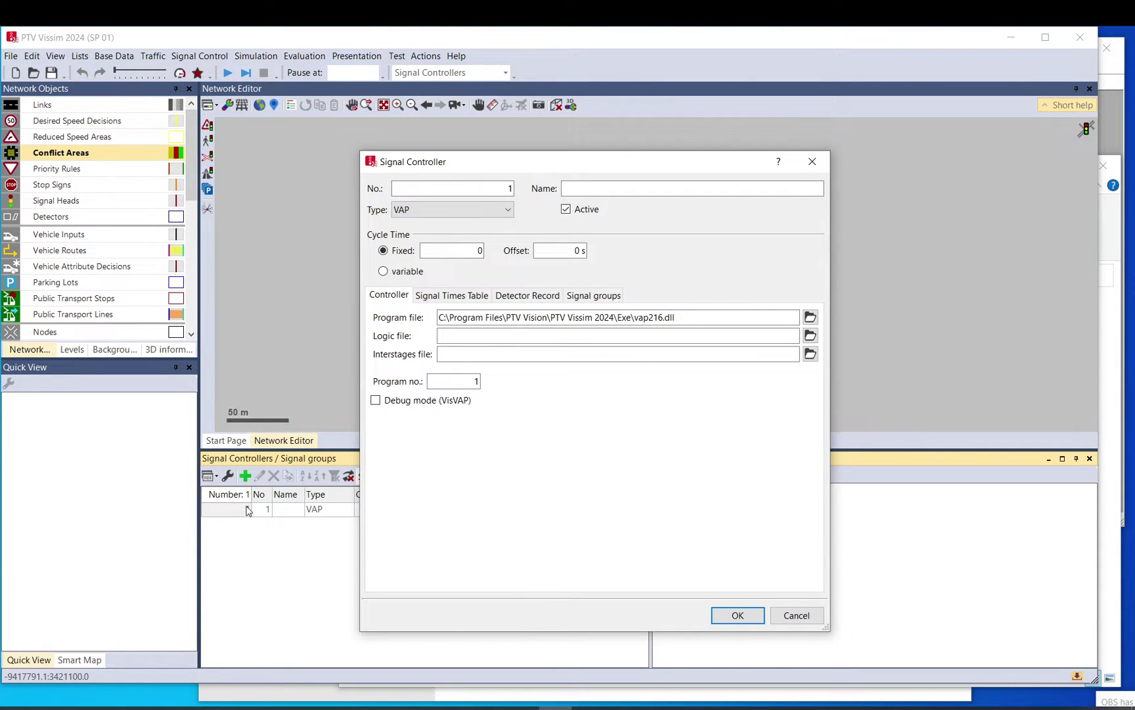
click(464, 211)
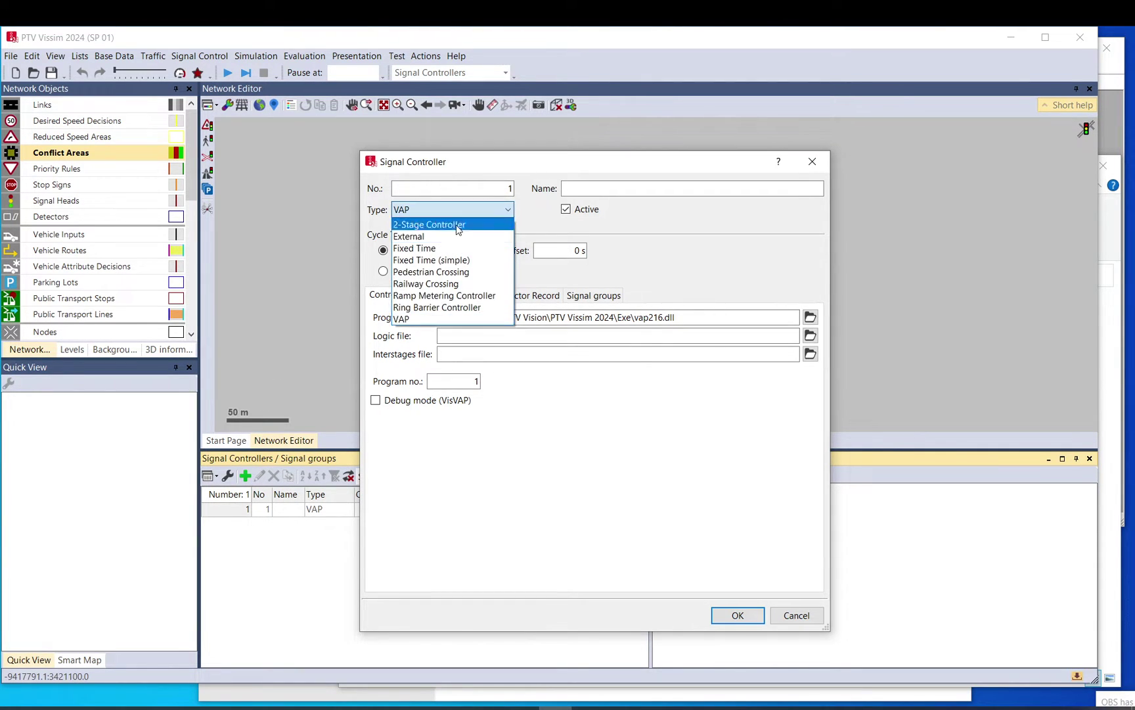
click(415, 320)
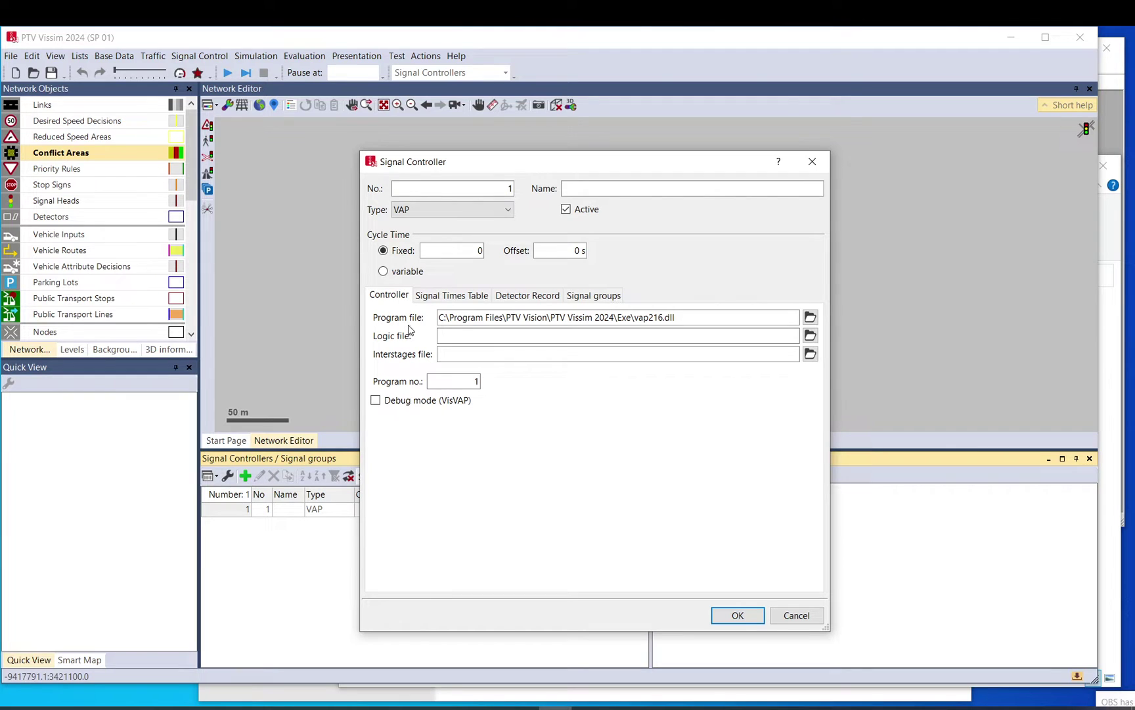
drag(686, 314, 426, 318)
click(441, 317)
click(675, 317)
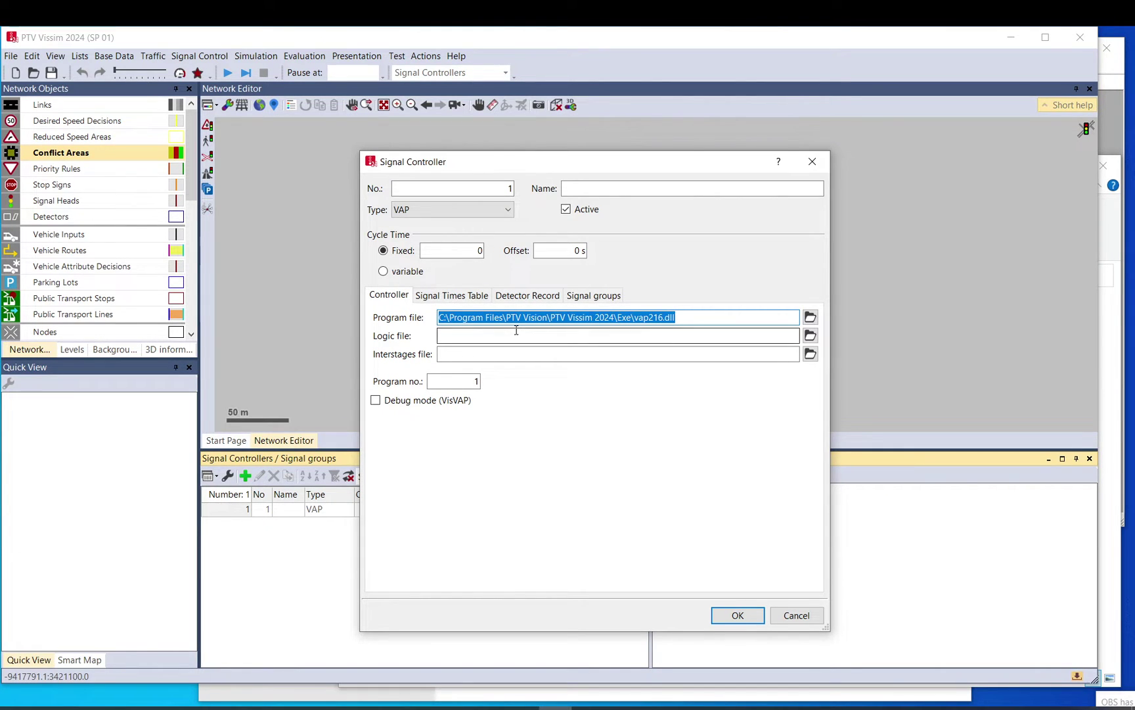
drag(686, 318, 428, 322)
drag(619, 318, 555, 320)
click(548, 334)
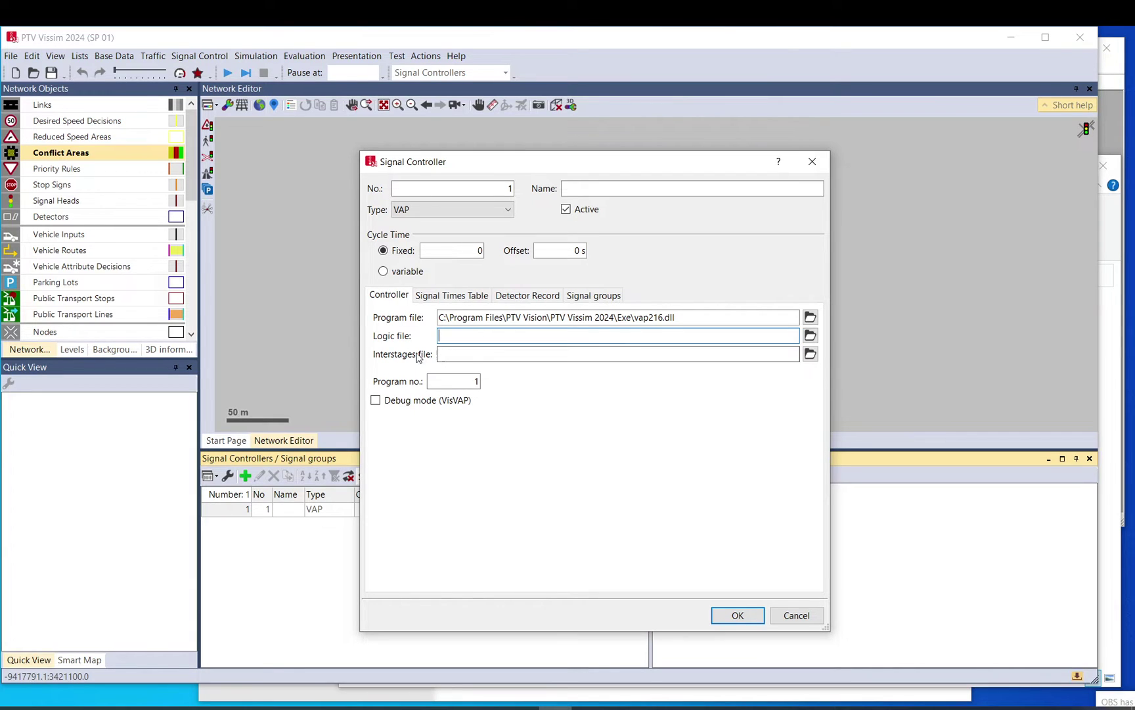
click(451, 355)
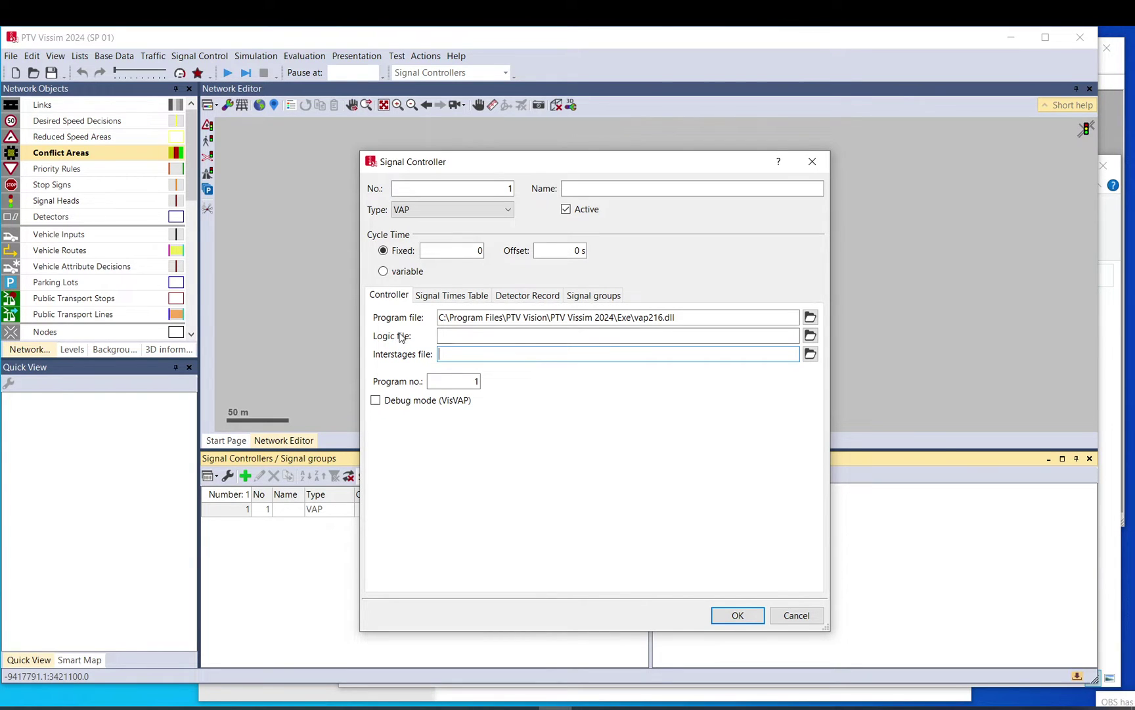
click(498, 337)
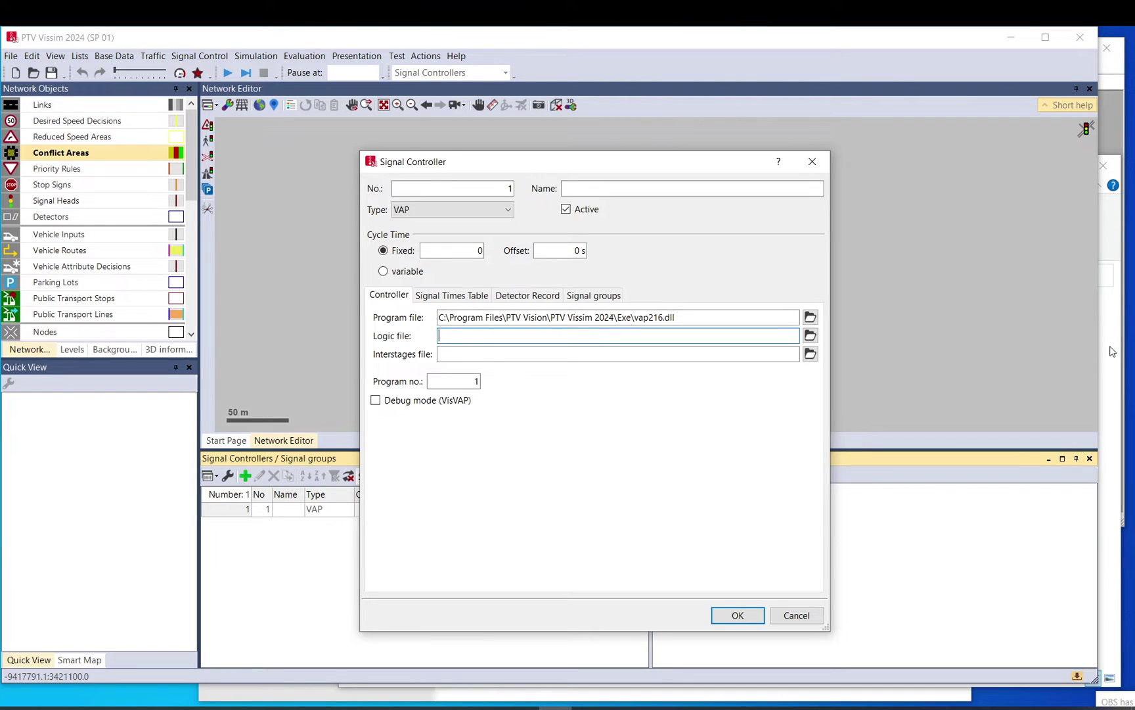
- Open 'VAP - Manual' from the Doc\Eng documentation folder in File Explorer
click(1111, 352)
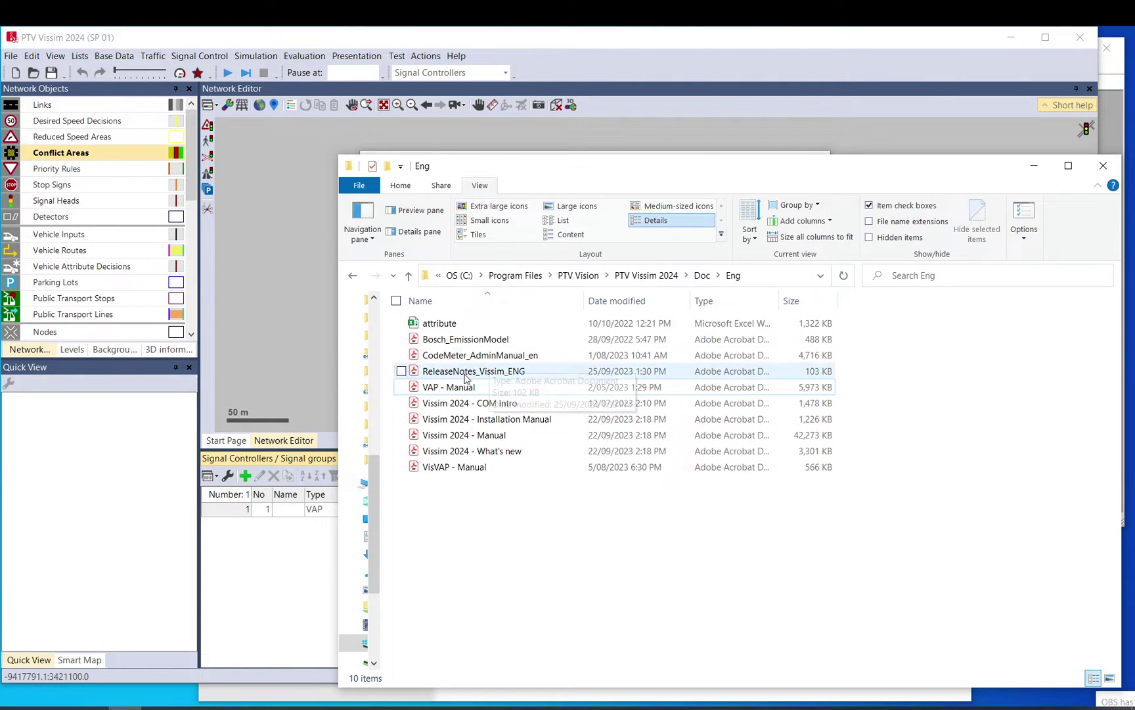
click(450, 467)
click(449, 389)
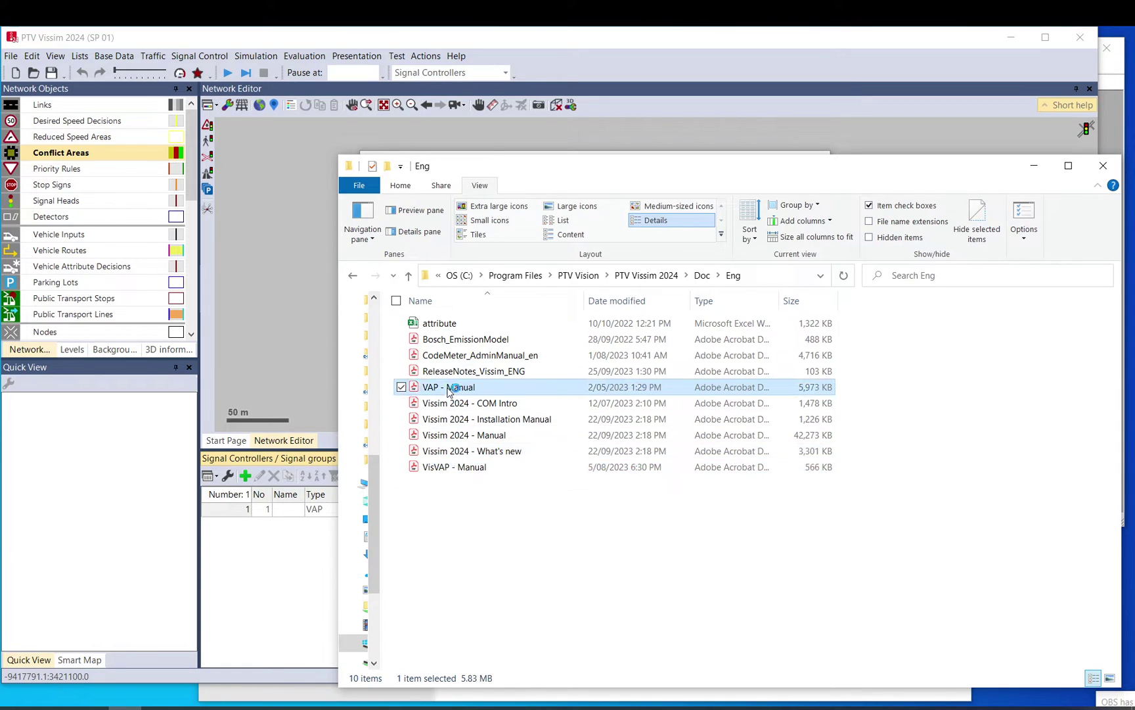
scroll(524, 387, down, 3)
- Page through the opening sections of the VAP manual
scroll(524, 387, down, 20)
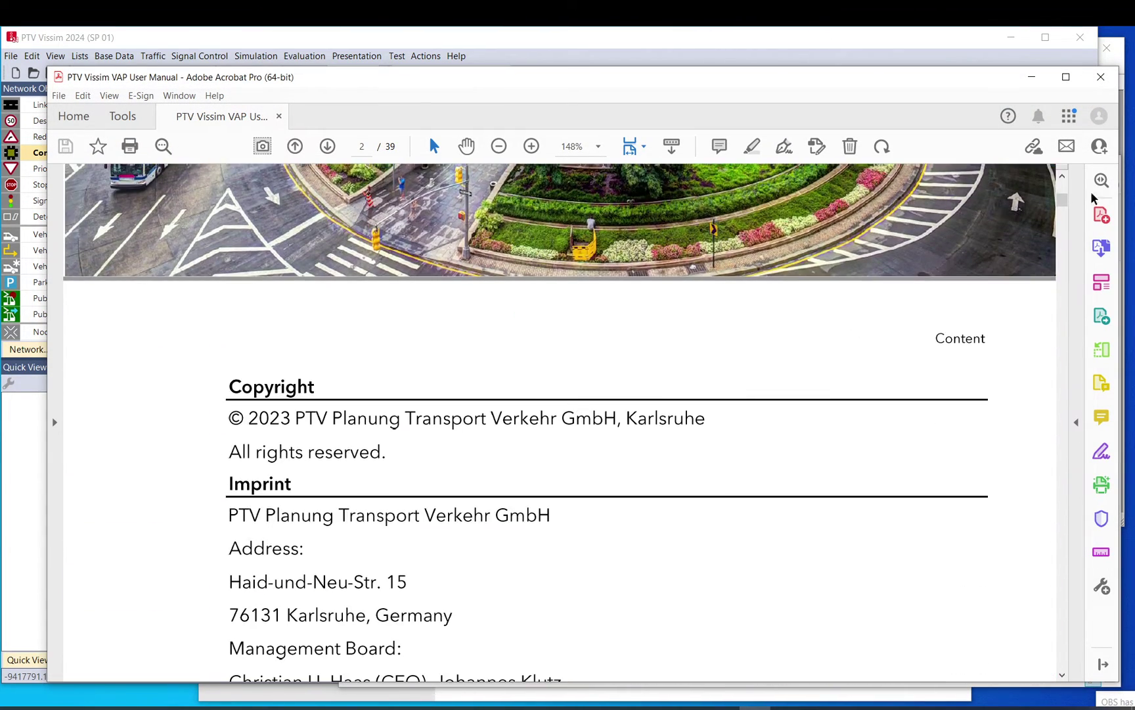
drag(1062, 200, 1064, 236)
scroll(568, 362, down, 4)
scroll(565, 381, down, 3)
scroll(565, 388, down, 15)
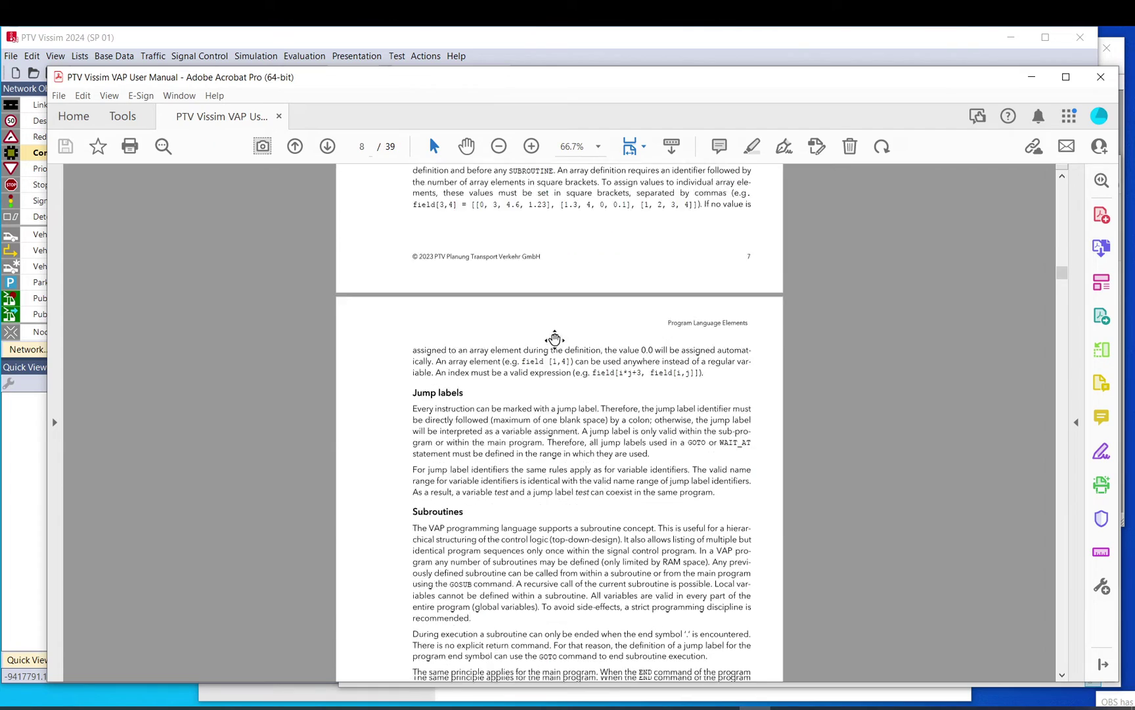
scroll(571, 352, down, 8)
scroll(592, 345, down, 1)
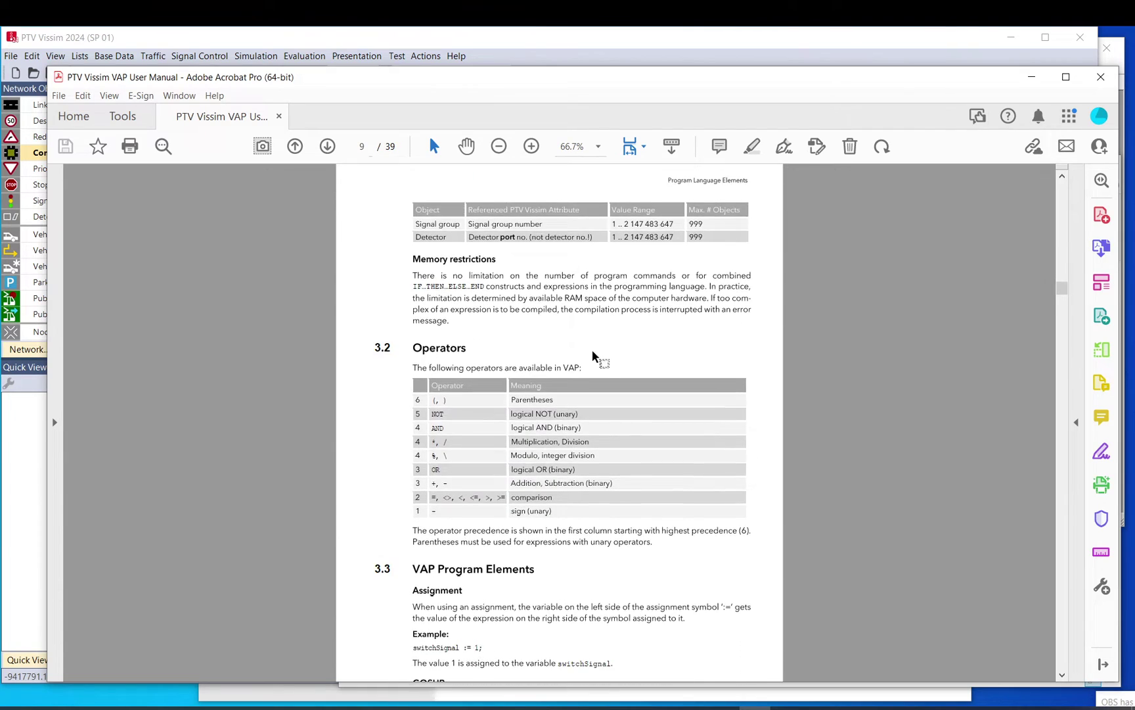
scroll(587, 351, up, 2)
scroll(545, 365, down, 2)
scroll(508, 376, down, 3)
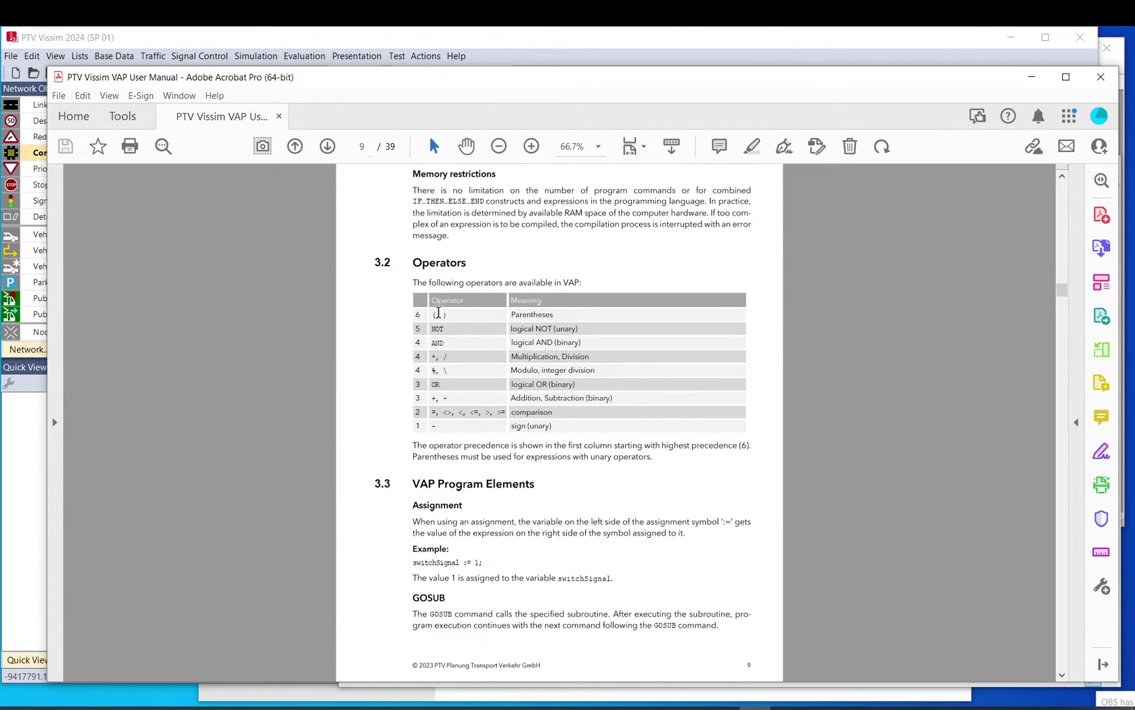
- Continue through the manual to section 3.6 Signal Group Functions on page 18
drag(436, 314, 546, 411)
scroll(546, 412, down, 3)
scroll(545, 414, down, 6)
scroll(542, 409, down, 10)
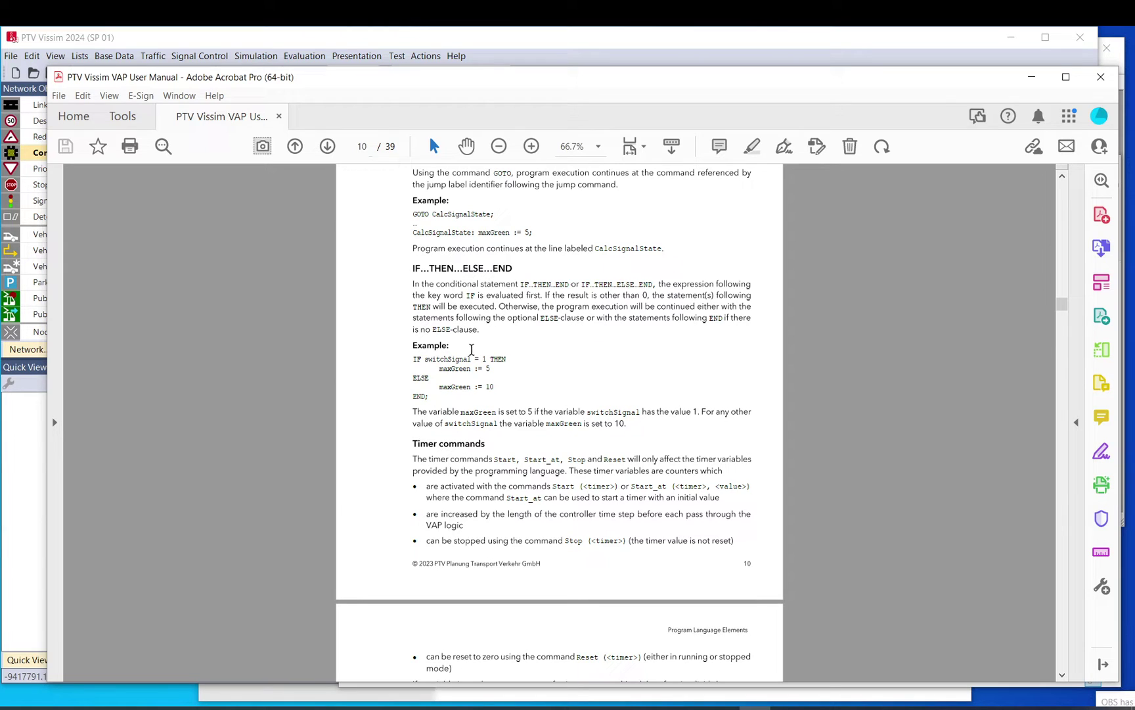
scroll(484, 357, down, 3)
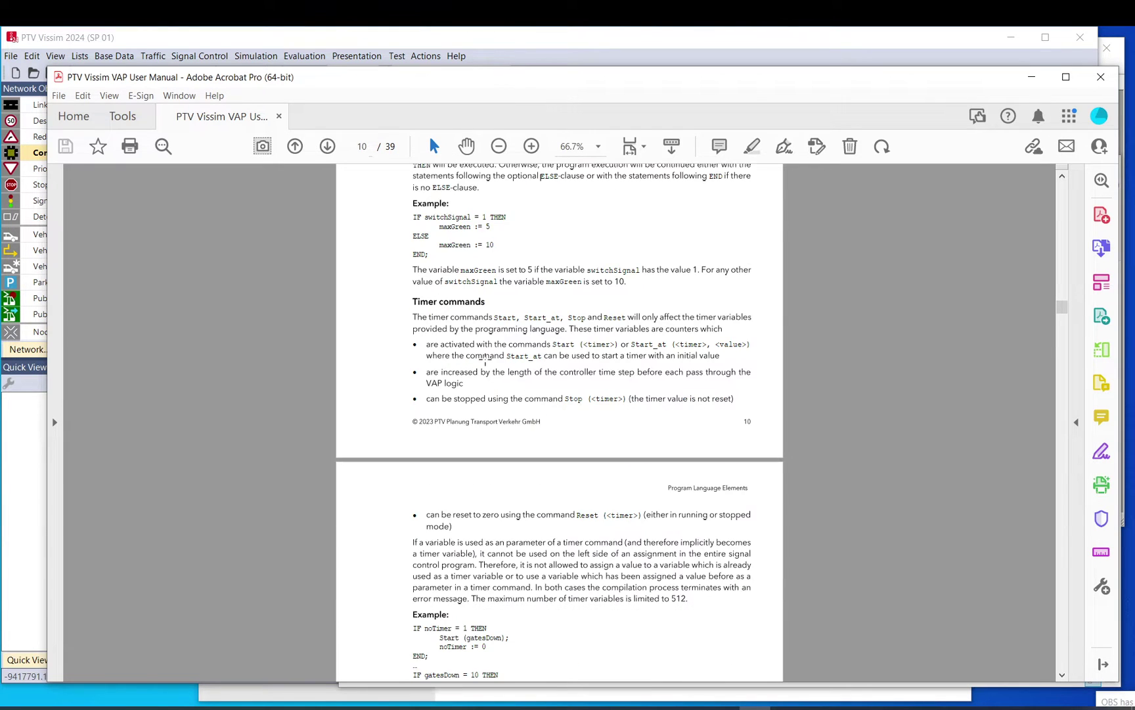
scroll(486, 358, down, 3)
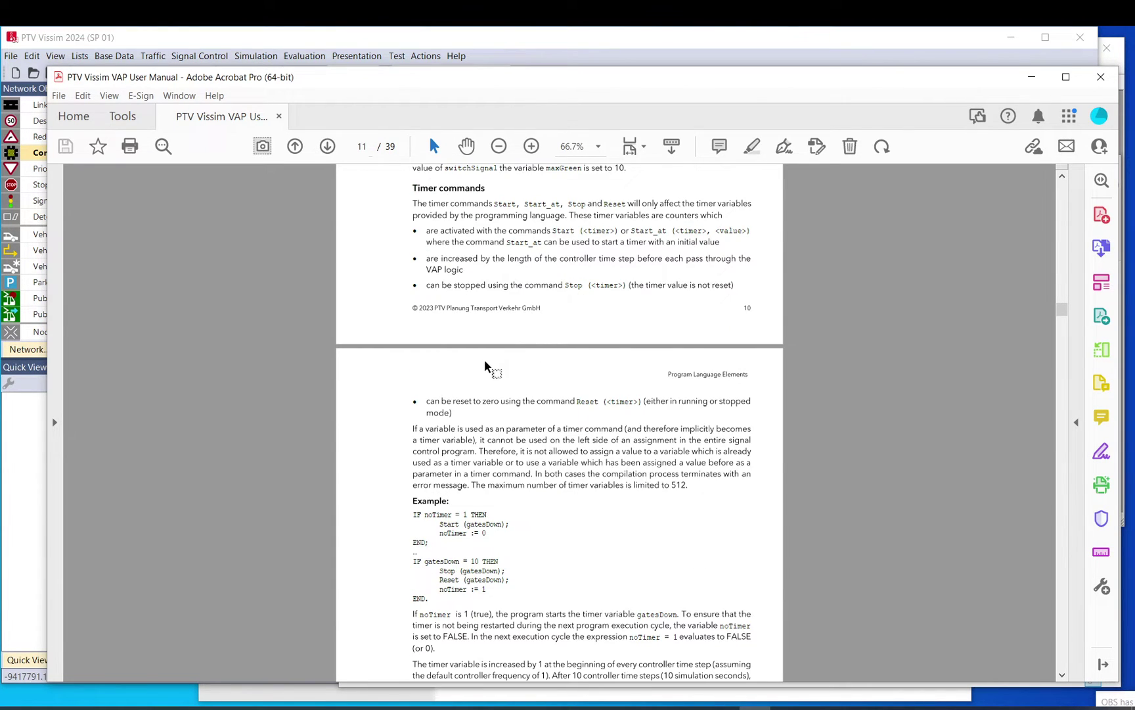
scroll(486, 359, down, 20)
scroll(486, 364, down, 20)
scroll(484, 366, down, 8)
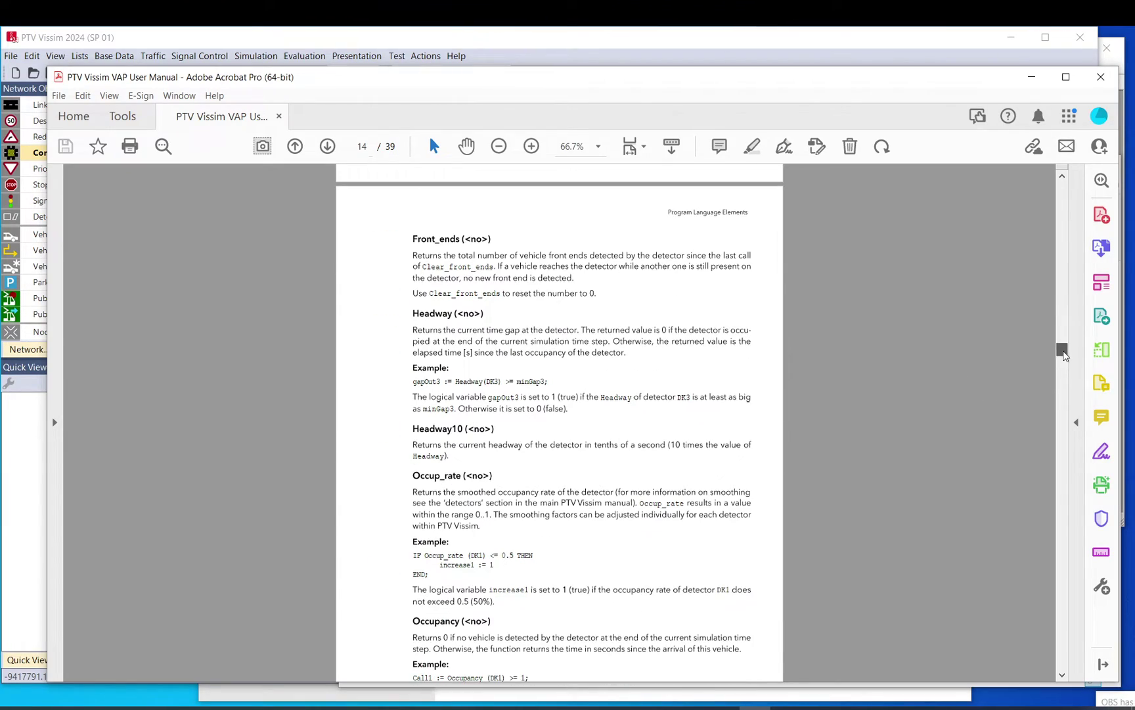
drag(1064, 354, 1065, 411)
- Read the Current_state section, then scroll into the stage functions of section 3.7
scroll(587, 412, down, 4)
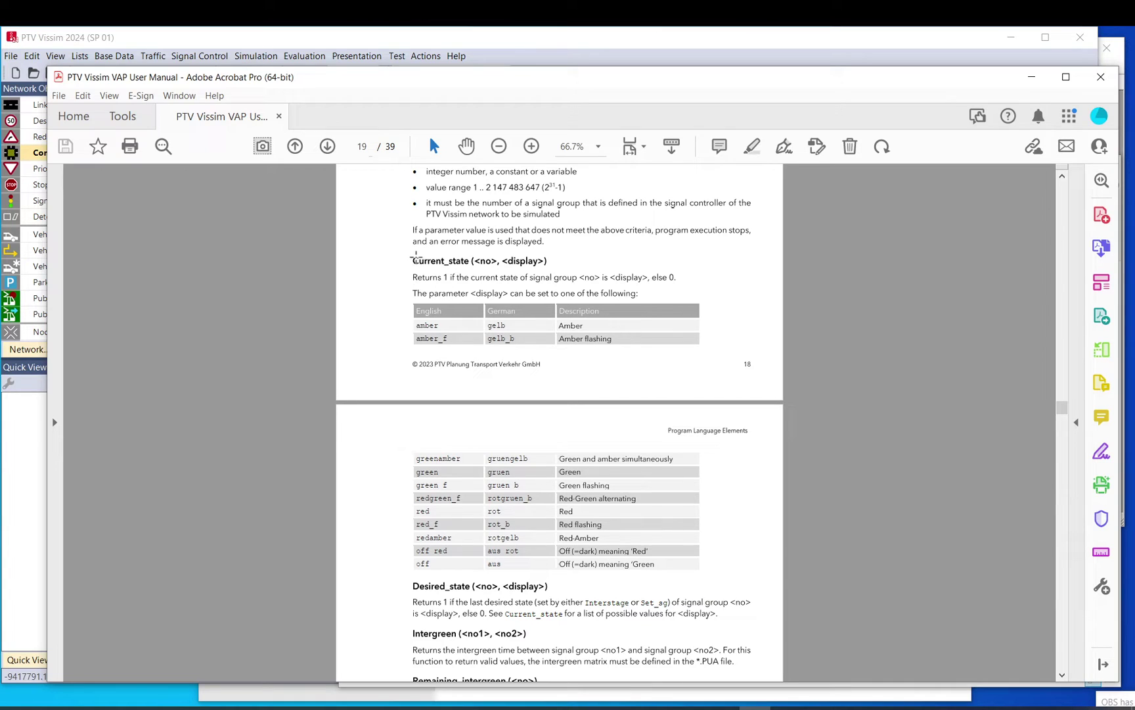
mouse_move(408, 254)
mouse_down()
mouse_move(564, 261)
mouse_move(404, 253)
mouse_up()
click(576, 266)
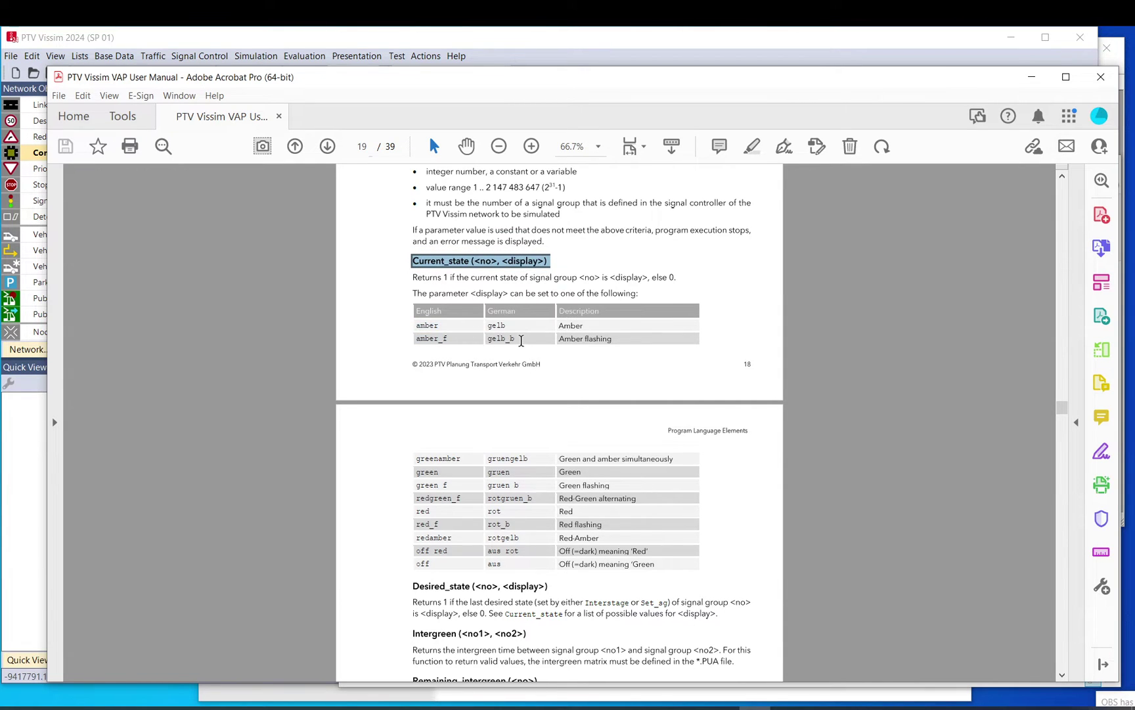
scroll(519, 361, down, 5)
scroll(506, 372, down, 1)
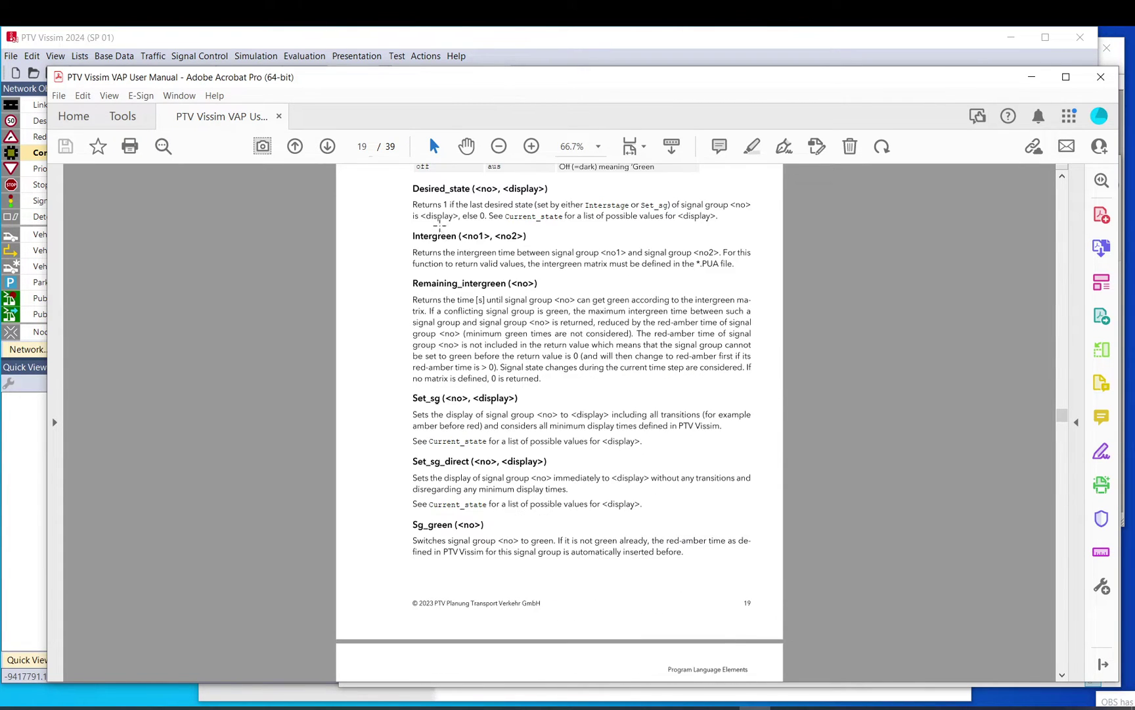
scroll(435, 227, up, 2)
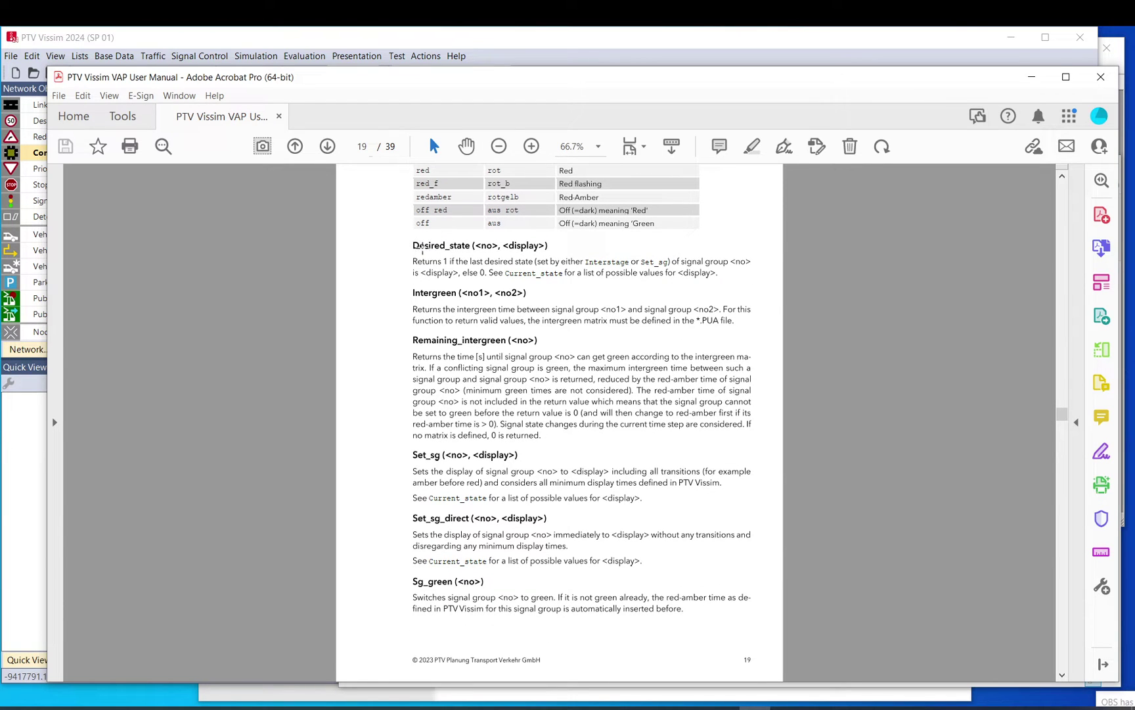
scroll(448, 453, down, 12)
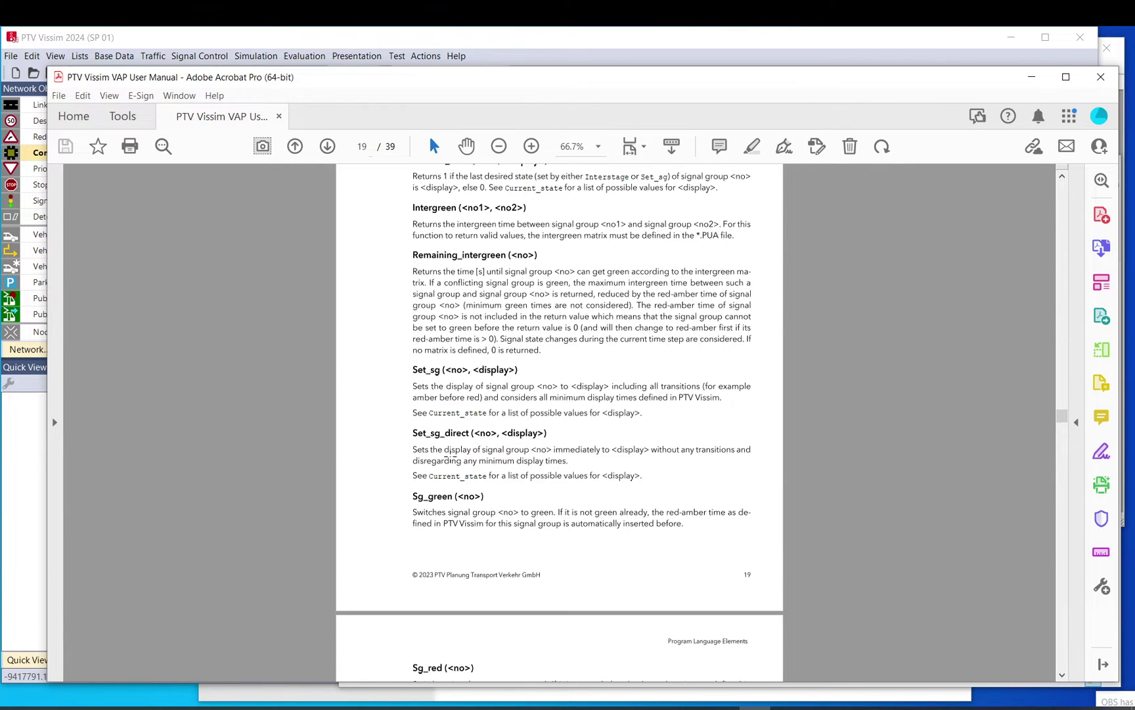
scroll(449, 427, down, 8)
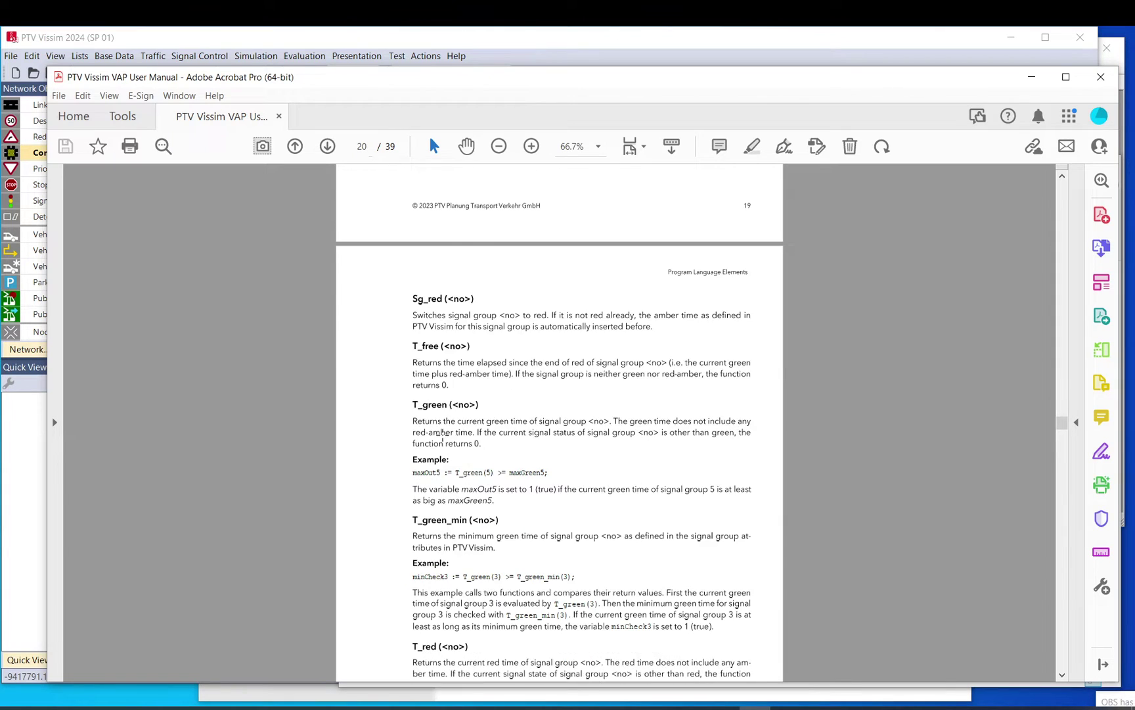
scroll(441, 483, down, 20)
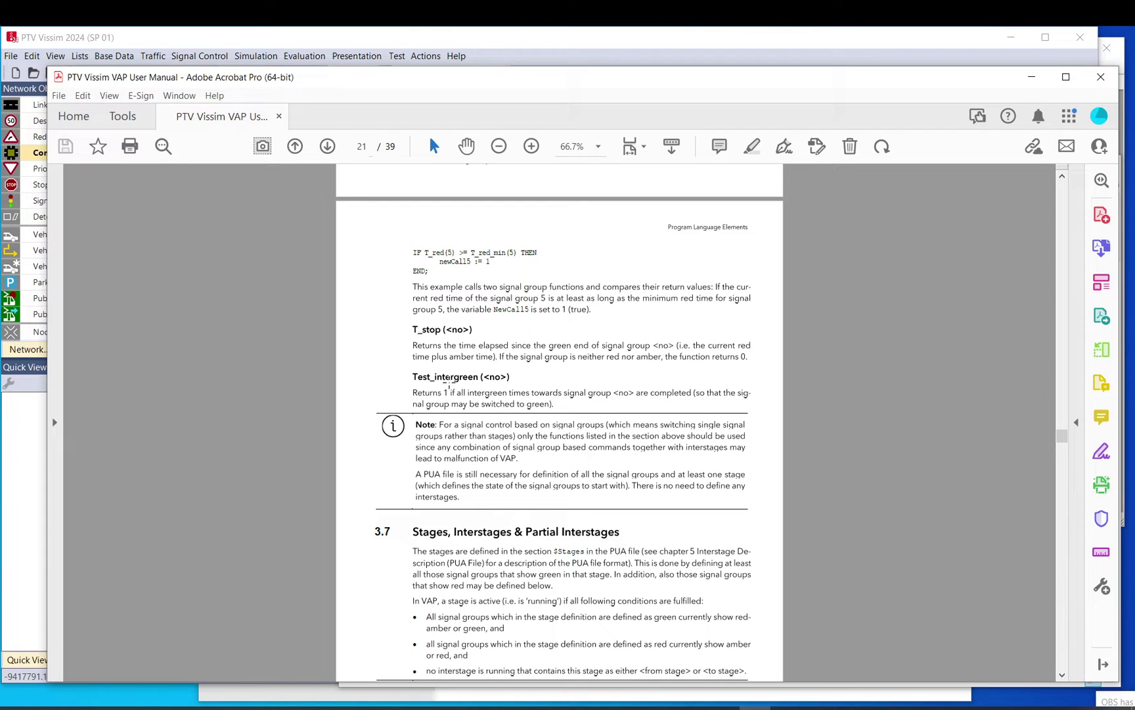
- Continue through section 3.8 interstage functions to the section 3.9 overview on page 27
scroll(472, 444, down, 6)
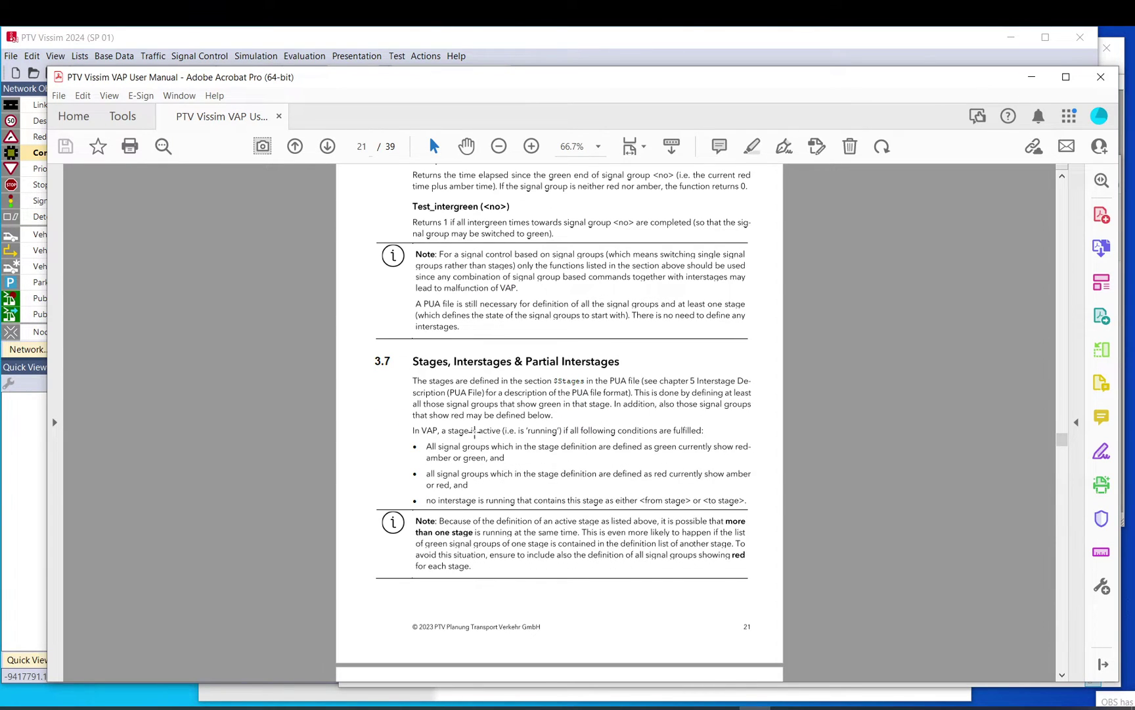
scroll(474, 432, down, 2)
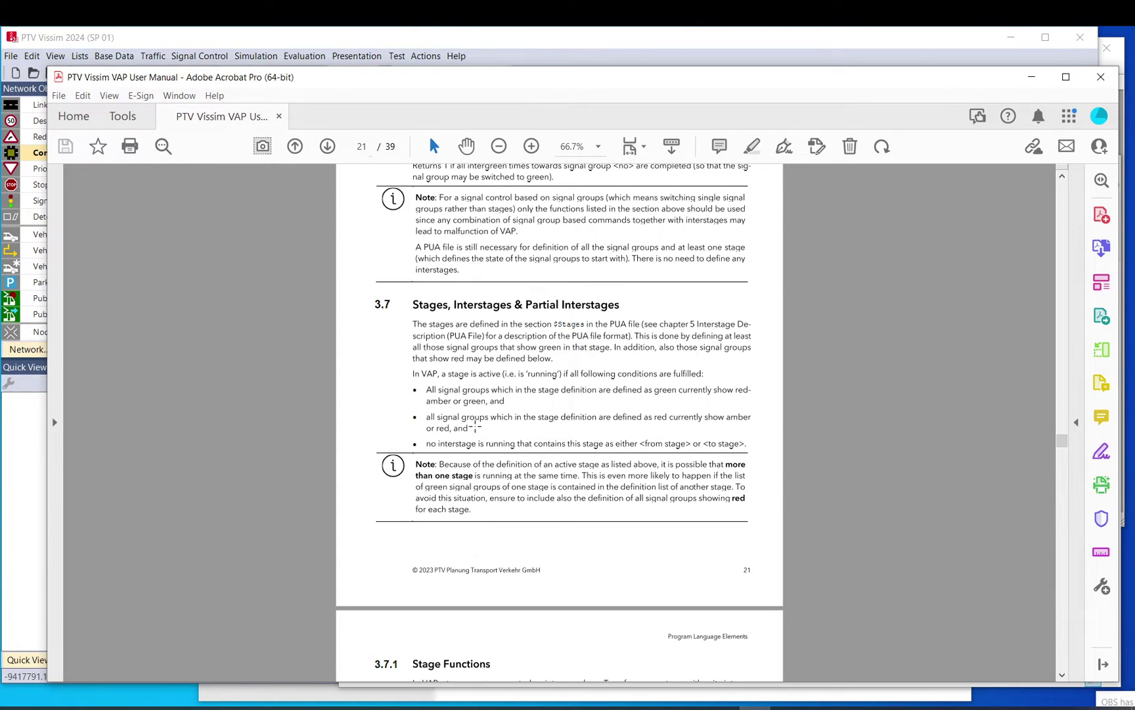
scroll(475, 426, down, 14)
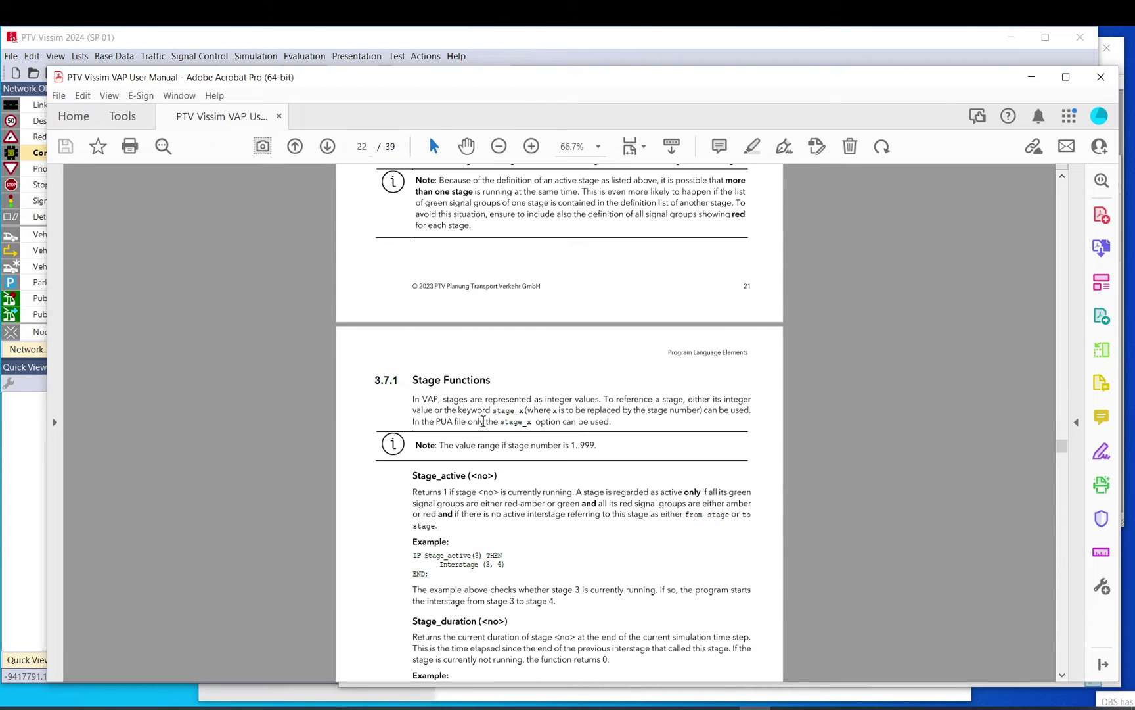
scroll(484, 426, down, 10)
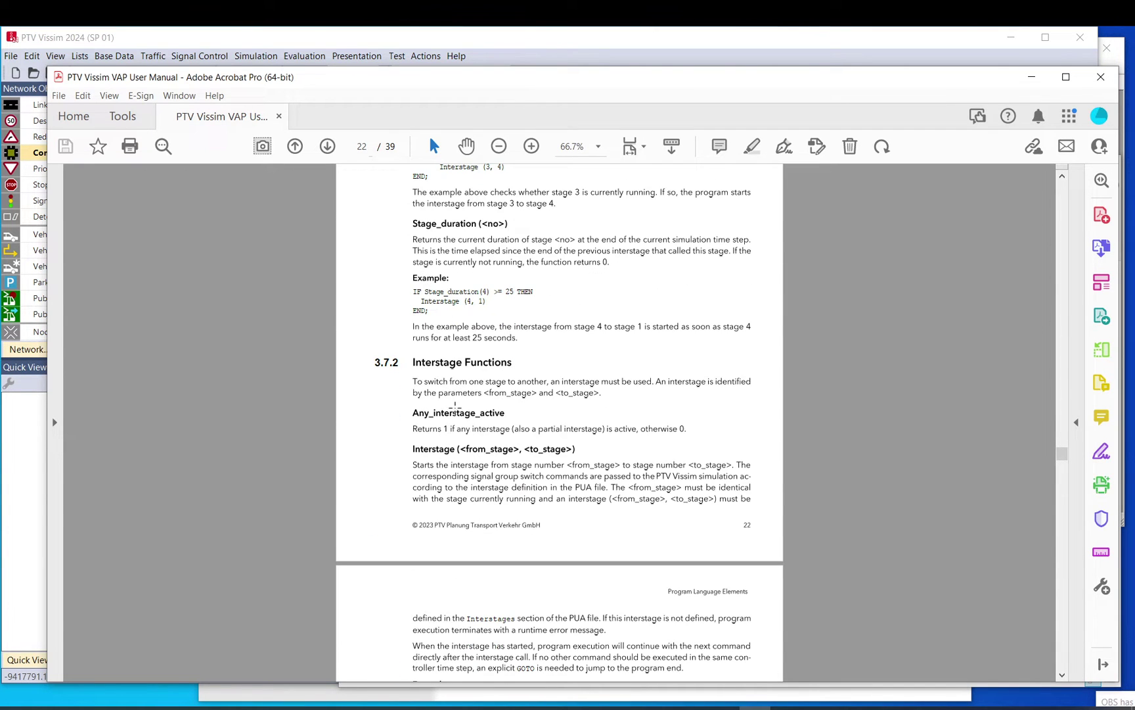
scroll(469, 421, down, 20)
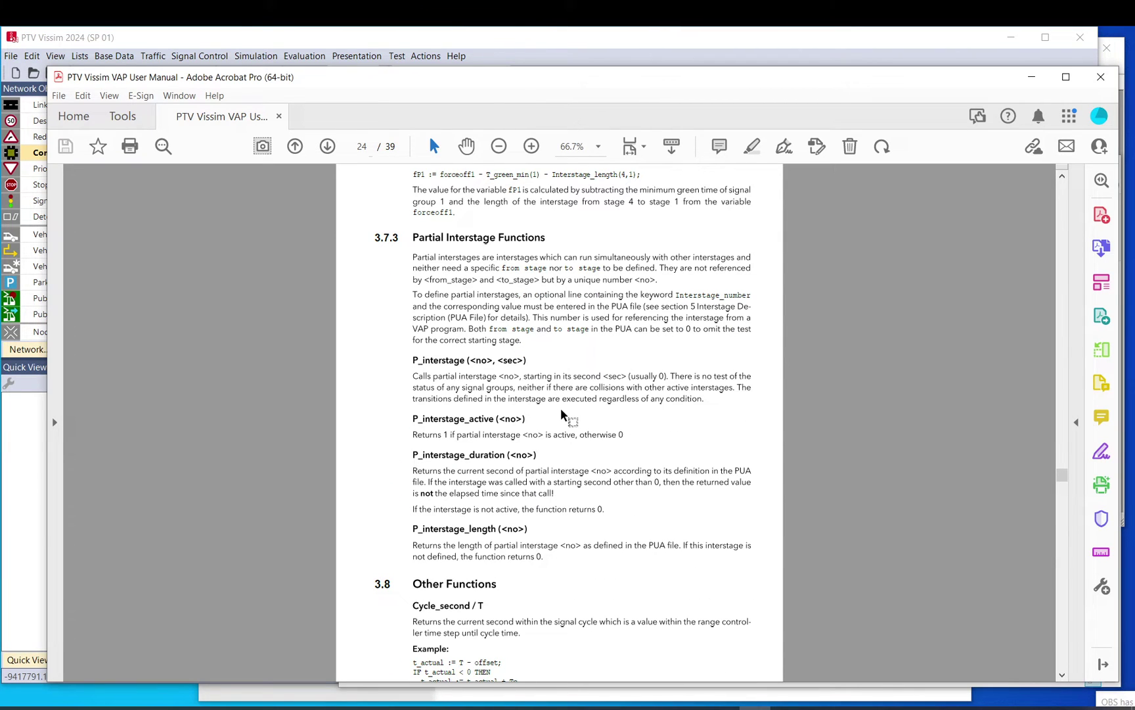
scroll(557, 413, down, 19)
scroll(553, 409, down, 20)
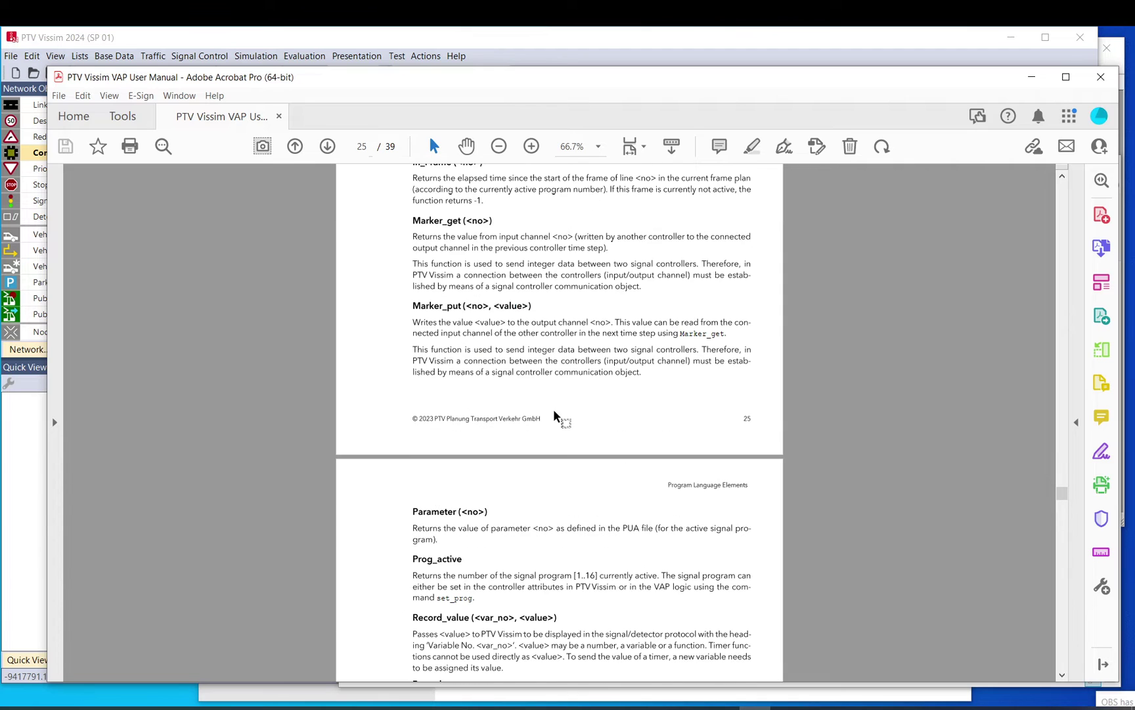
scroll(498, 414, down, 6)
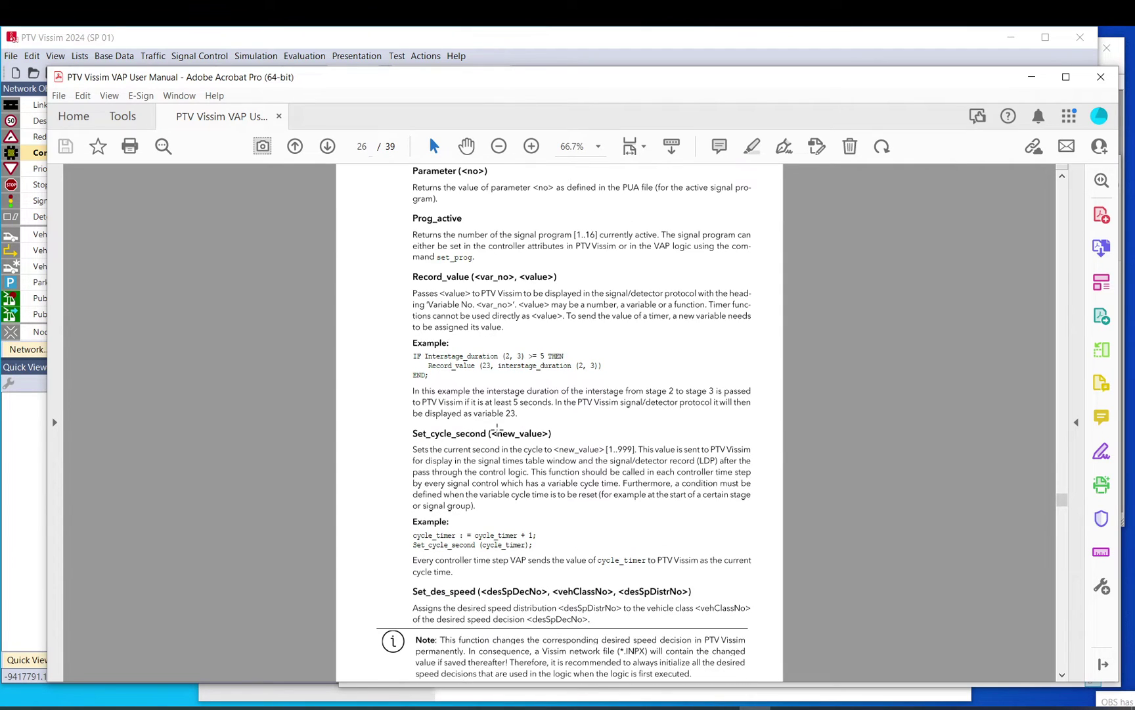
scroll(486, 420, down, 7)
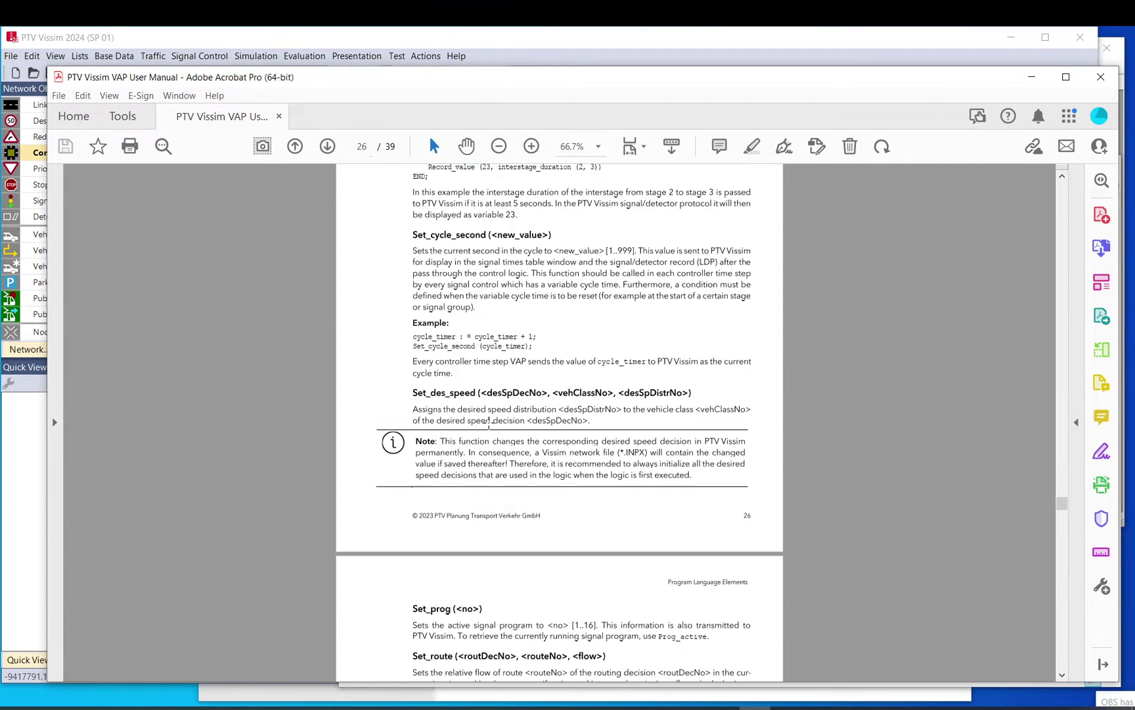
scroll(530, 424, down, 20)
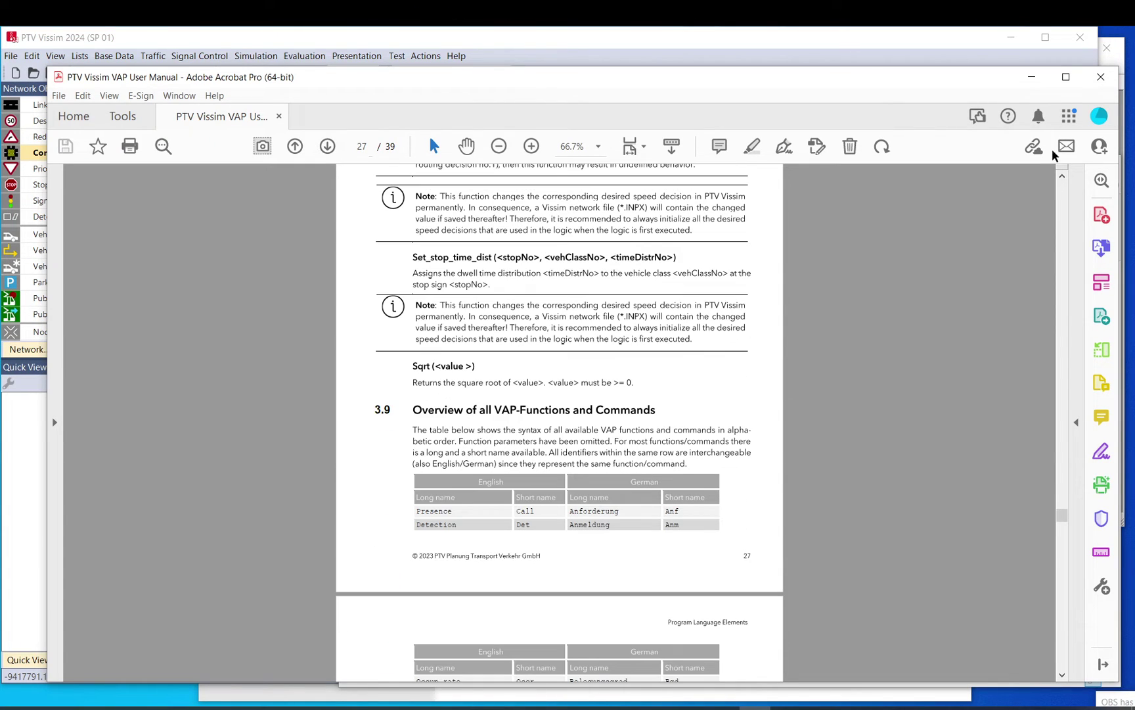
- Skim the VAP function overview tables on pages 28–30
click(1103, 89)
scroll(628, 427, down, 10)
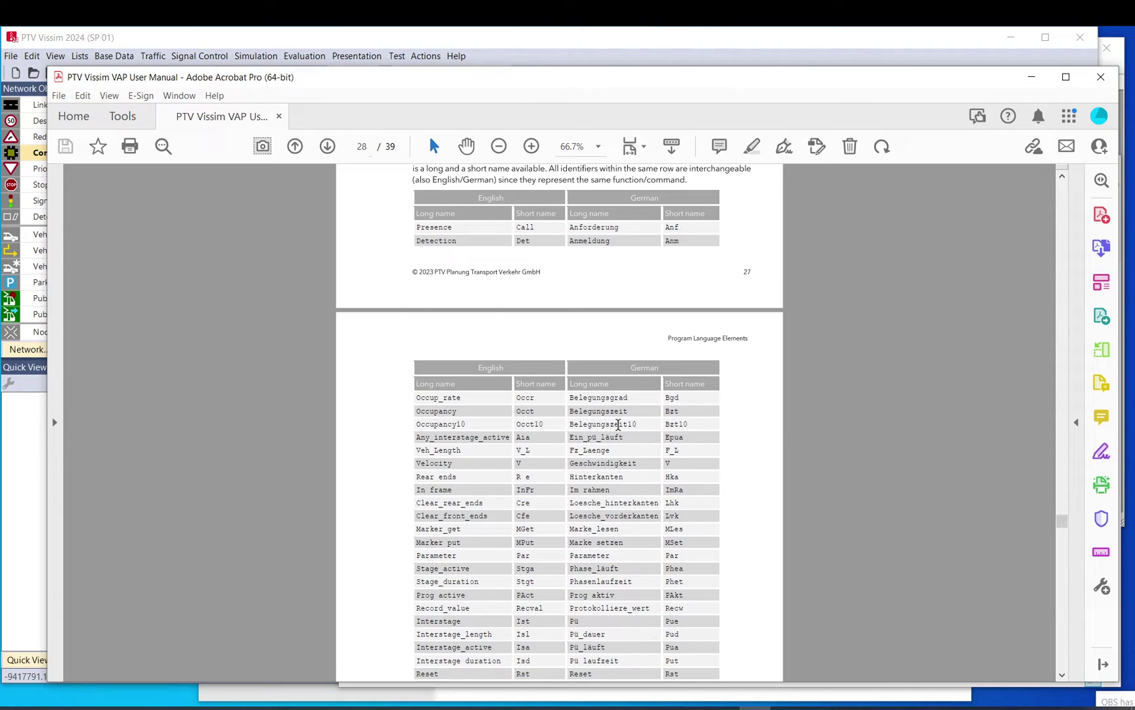
scroll(420, 272, up, 3)
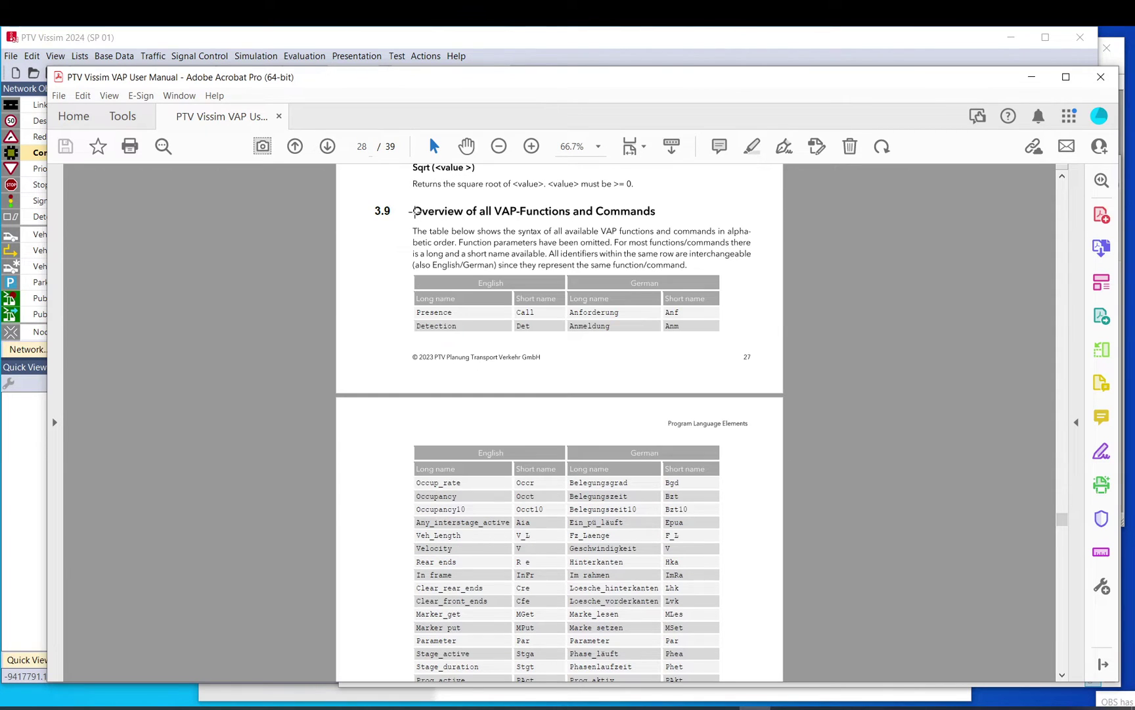
scroll(393, 372, down, 10)
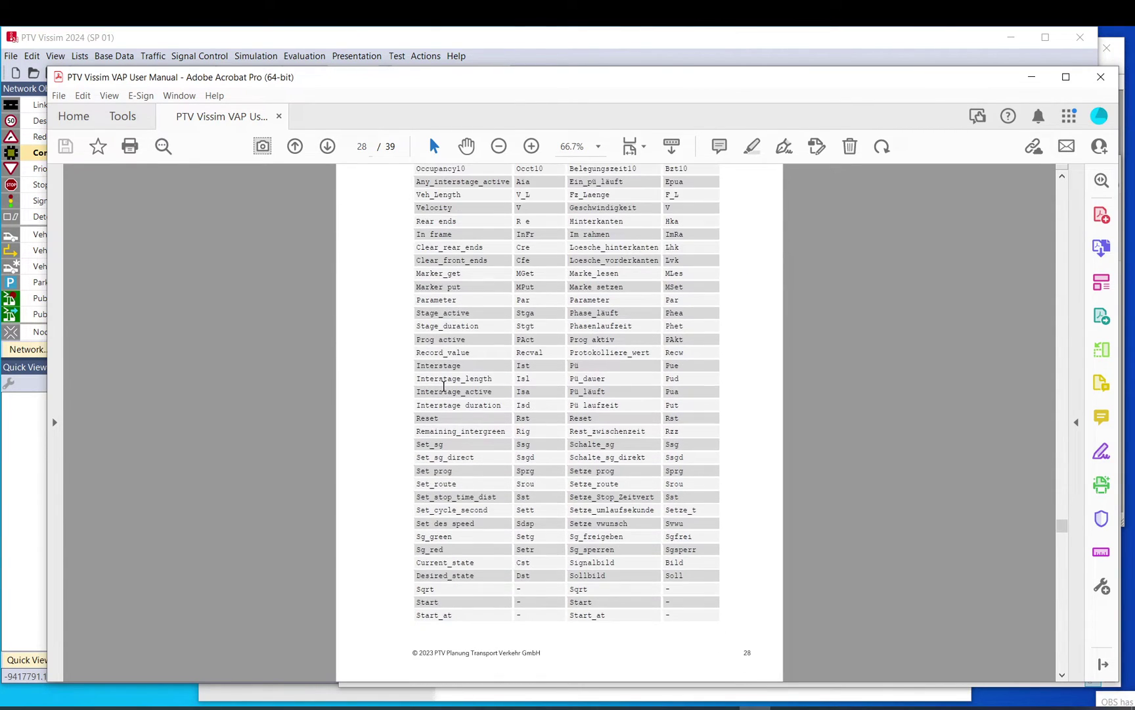
scroll(444, 386, down, 20)
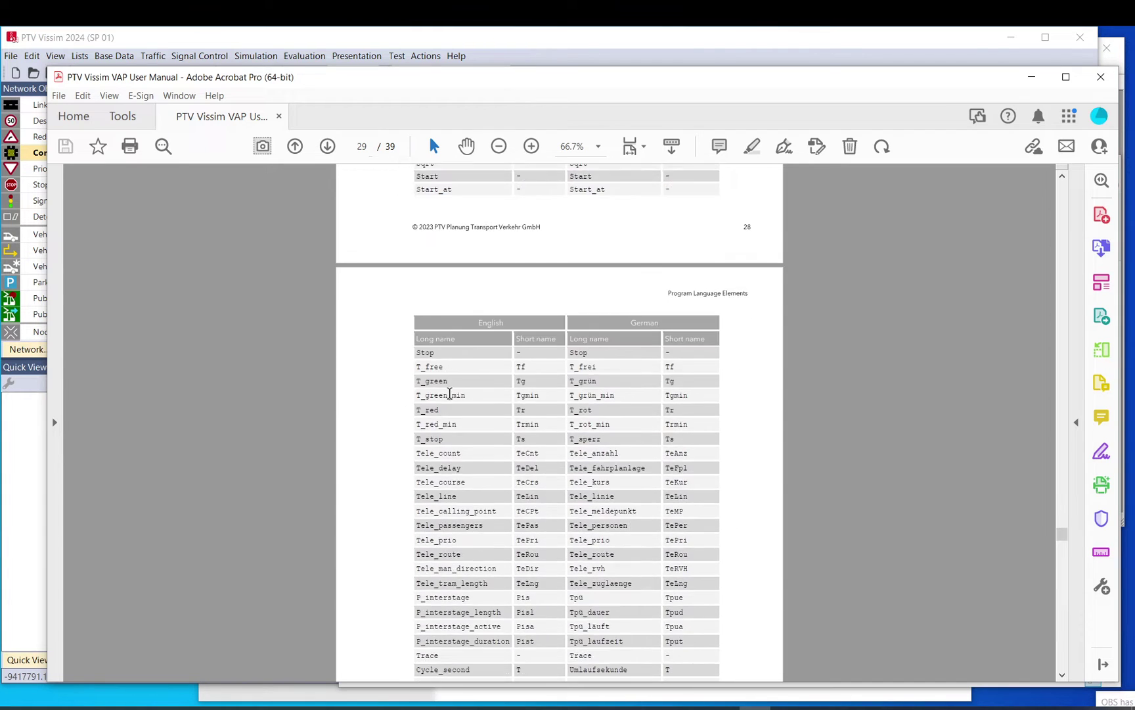
scroll(450, 393, down, 10)
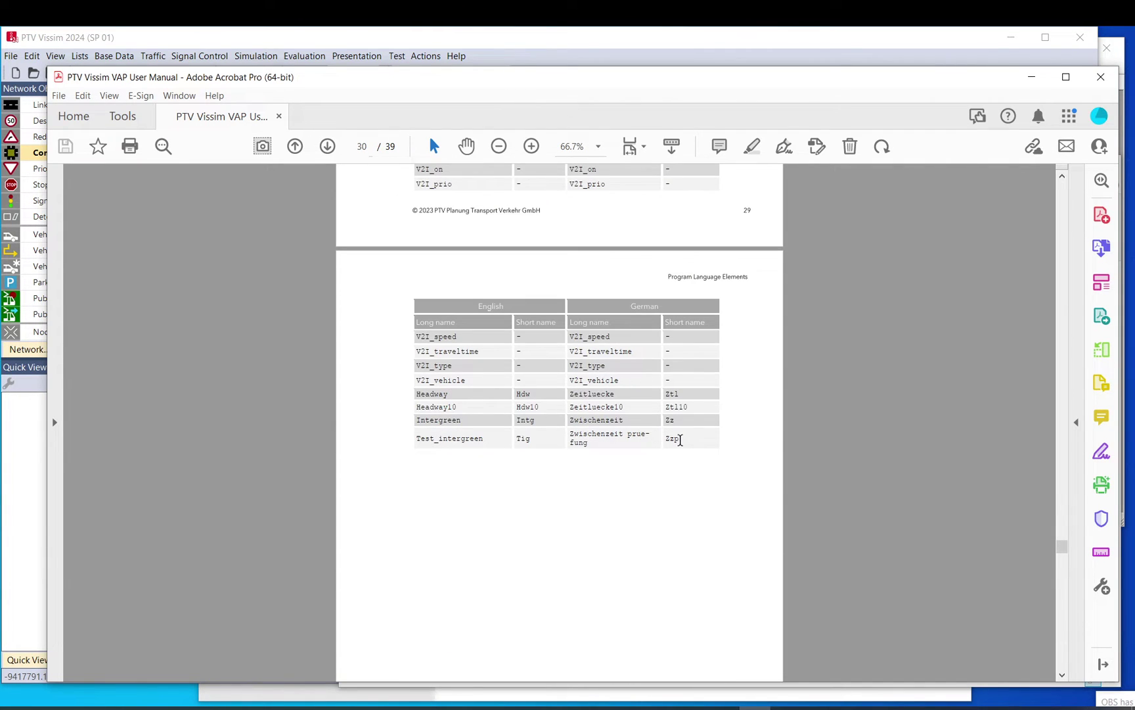
- Jump ahead to page 37 and close the VAP manual
scroll(889, 467, down, 5)
drag(1065, 552, 1084, 636)
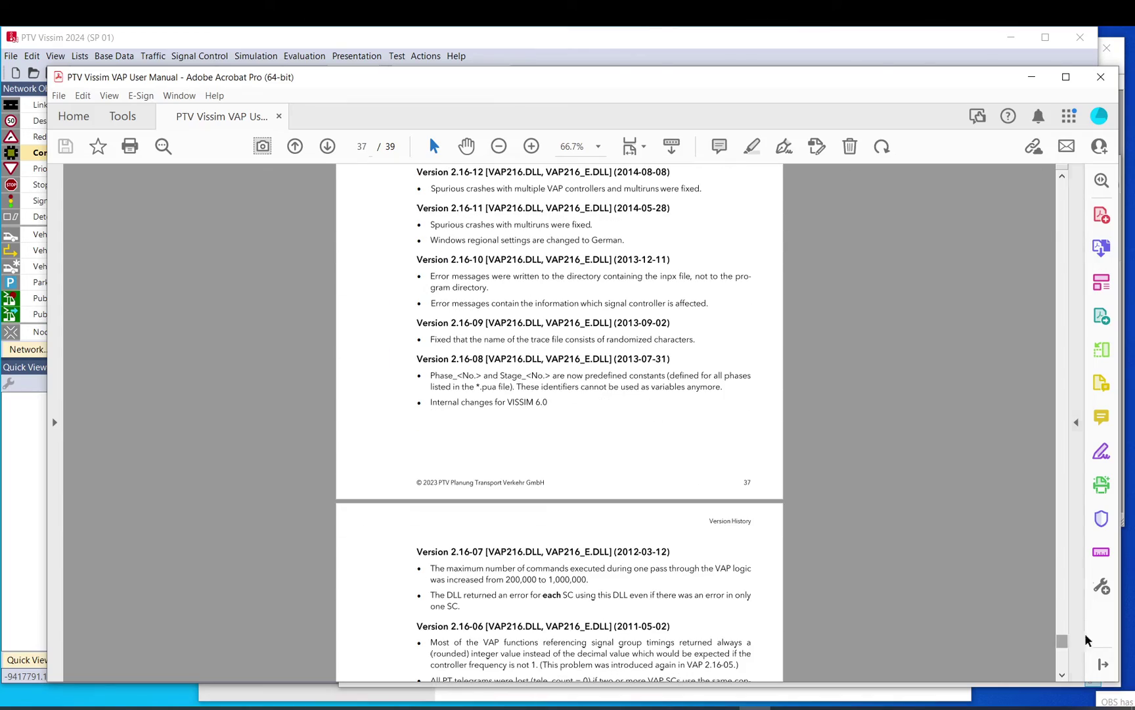
click(1101, 77)
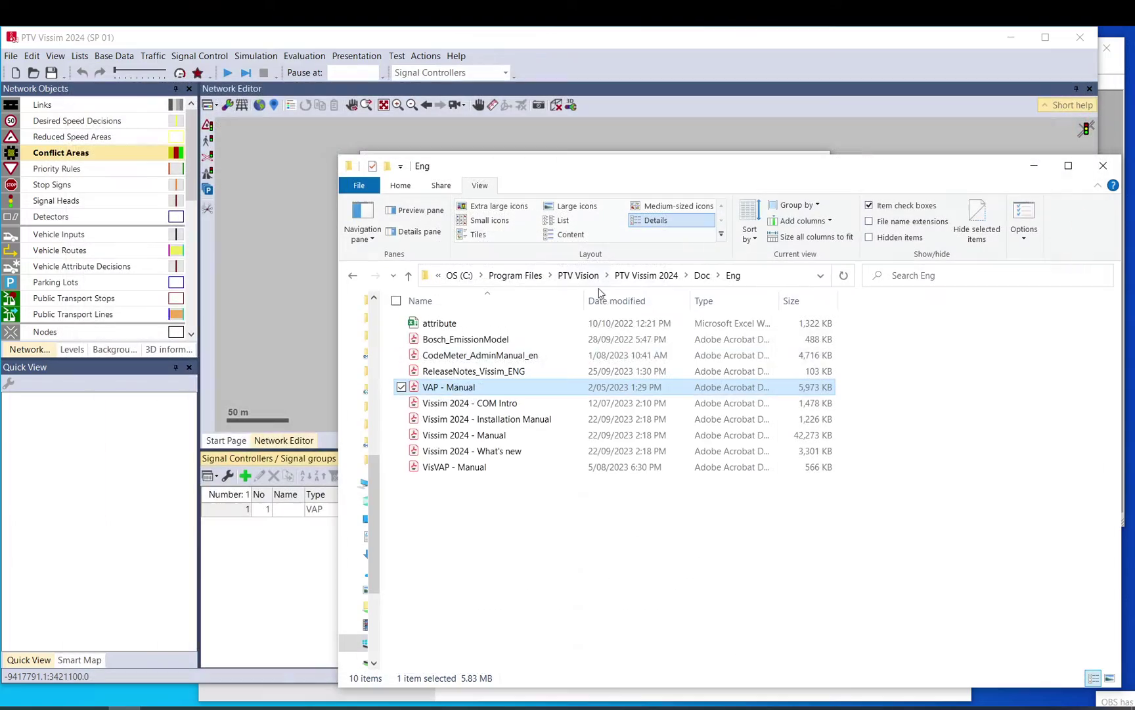
- Open 'VisVAP - Manual' and scroll into its introduction
click(460, 473)
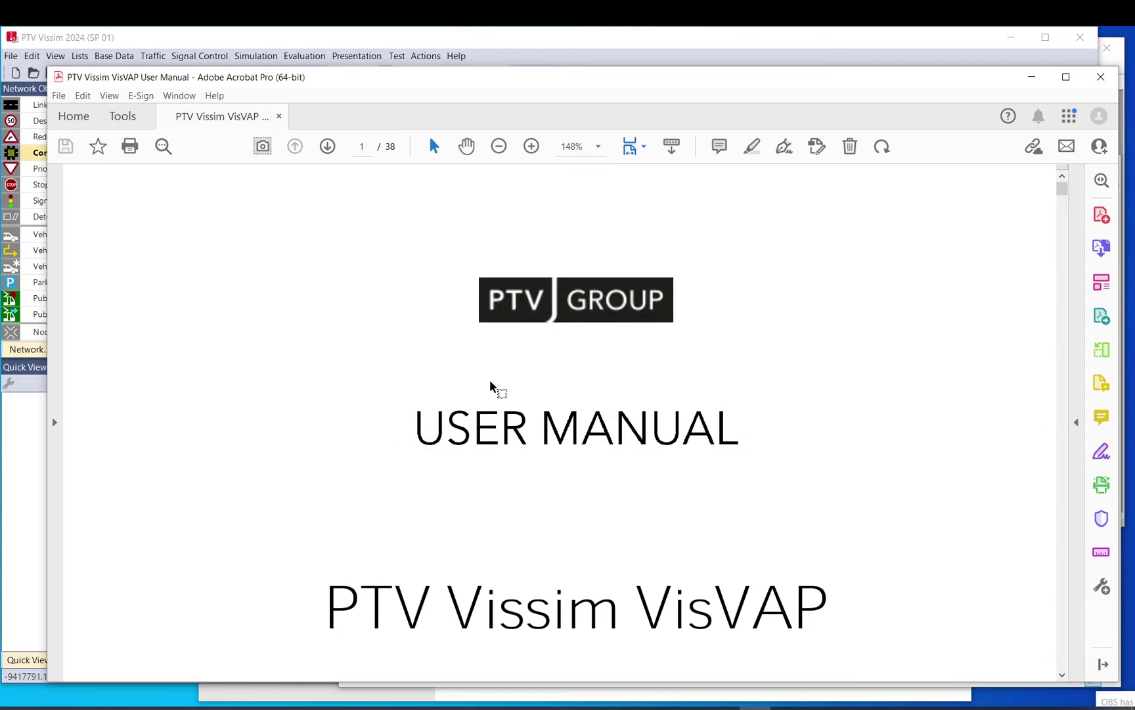
scroll(513, 385, down, 5)
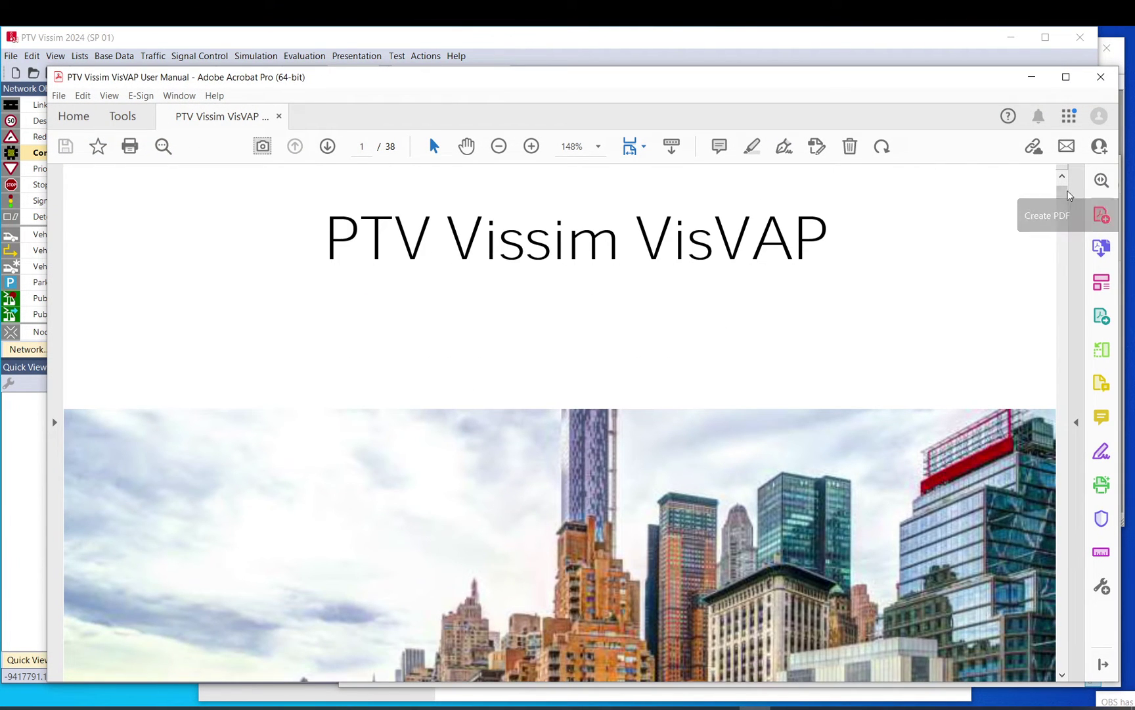
drag(1063, 191, 1070, 233)
scroll(637, 389, down, 2)
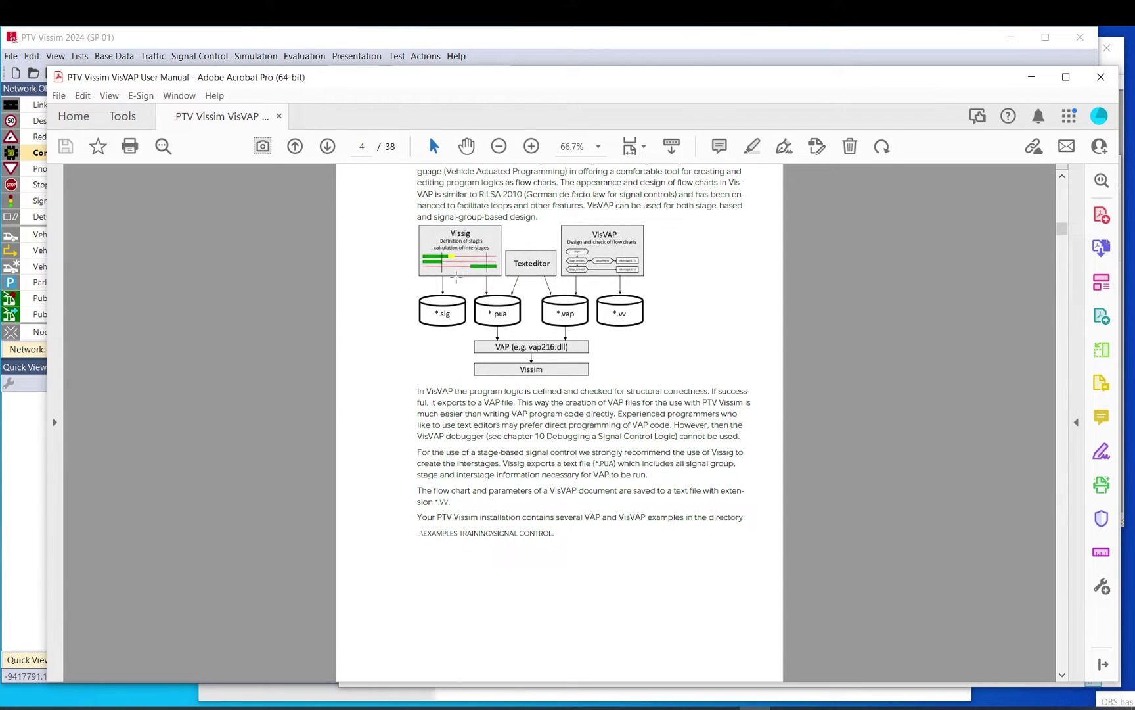
- Browse the desktop chapters down to the VAP functions list on page 19
scroll(552, 368, down, 2)
scroll(552, 365, up, 2)
scroll(542, 364, down, 14)
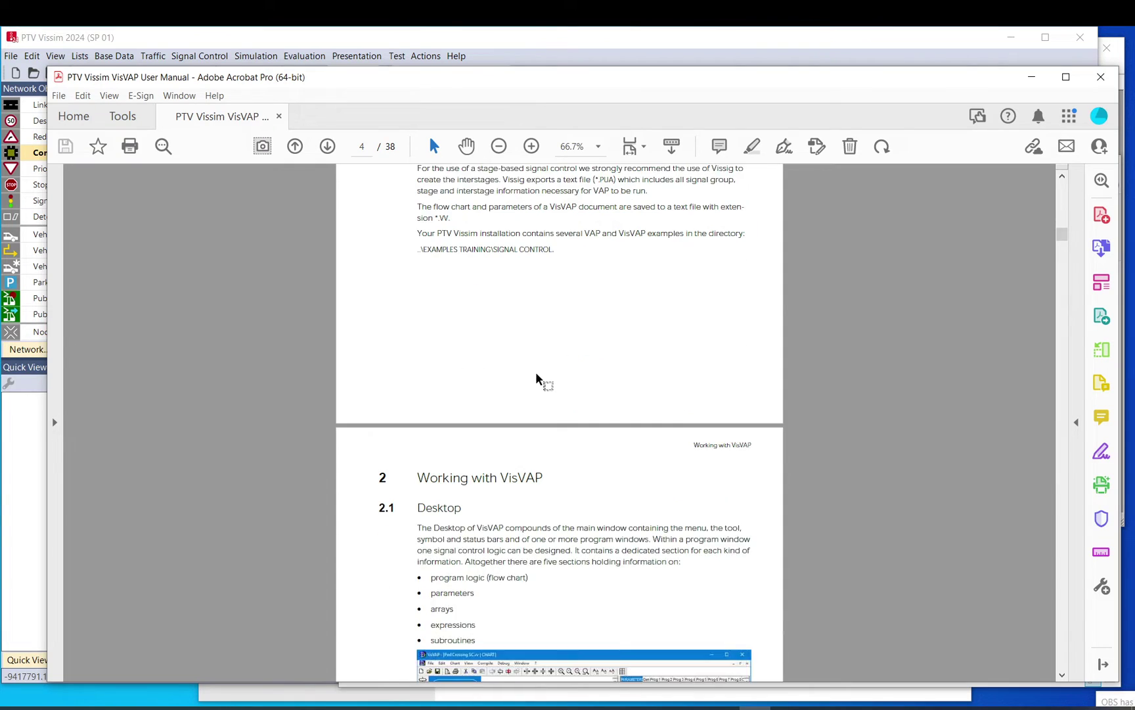
scroll(540, 354, down, 10)
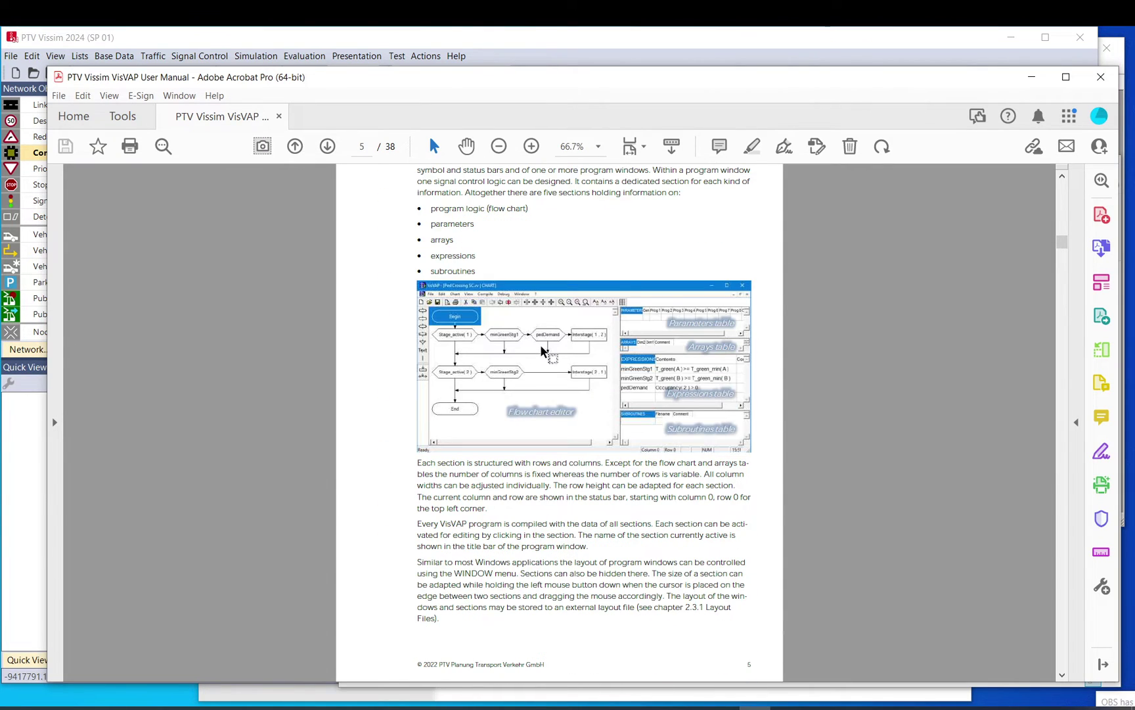
scroll(568, 355, down, 10)
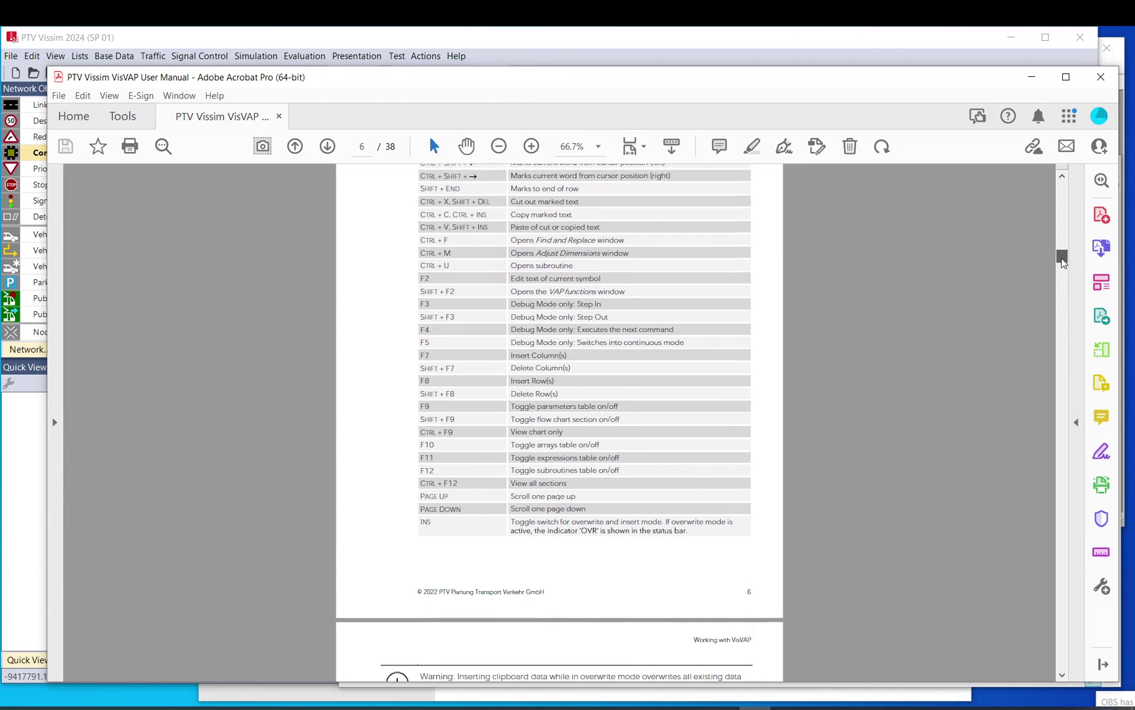
scroll(1061, 279, down, 8)
drag(1060, 278, 1063, 433)
scroll(1057, 339, up, 2)
- Review the VAP function and short-name table on page 20, selecting some rows
scroll(739, 332, down, 3)
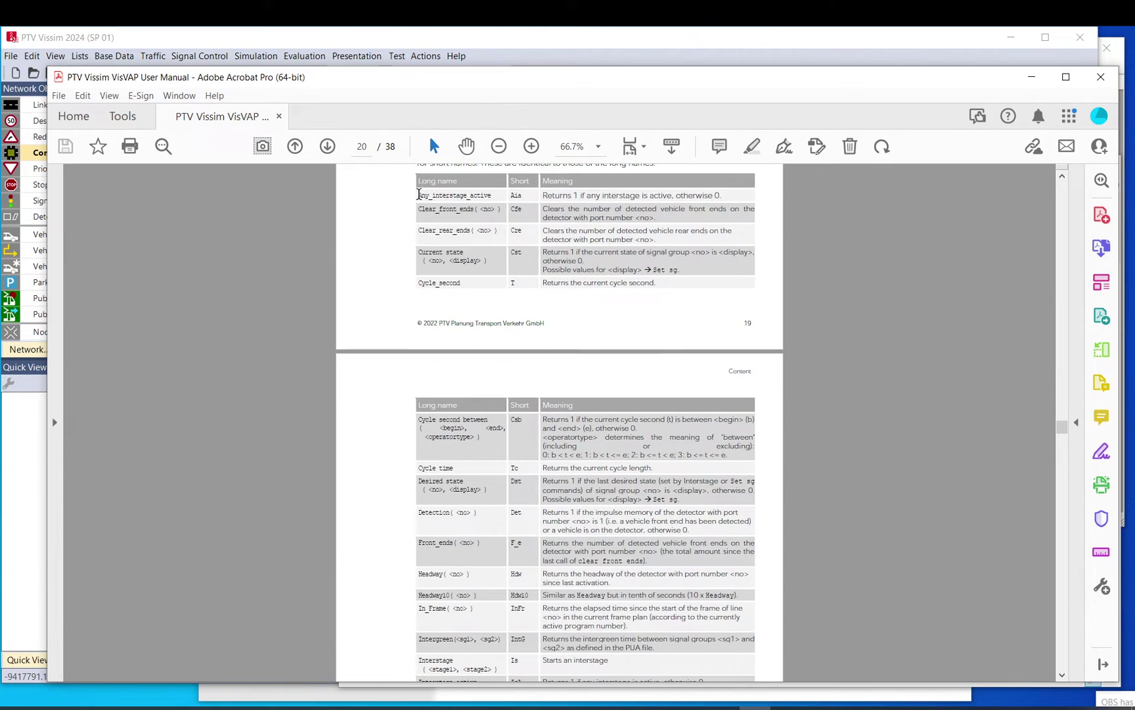
drag(416, 194, 608, 283)
scroll(578, 289, up, 3)
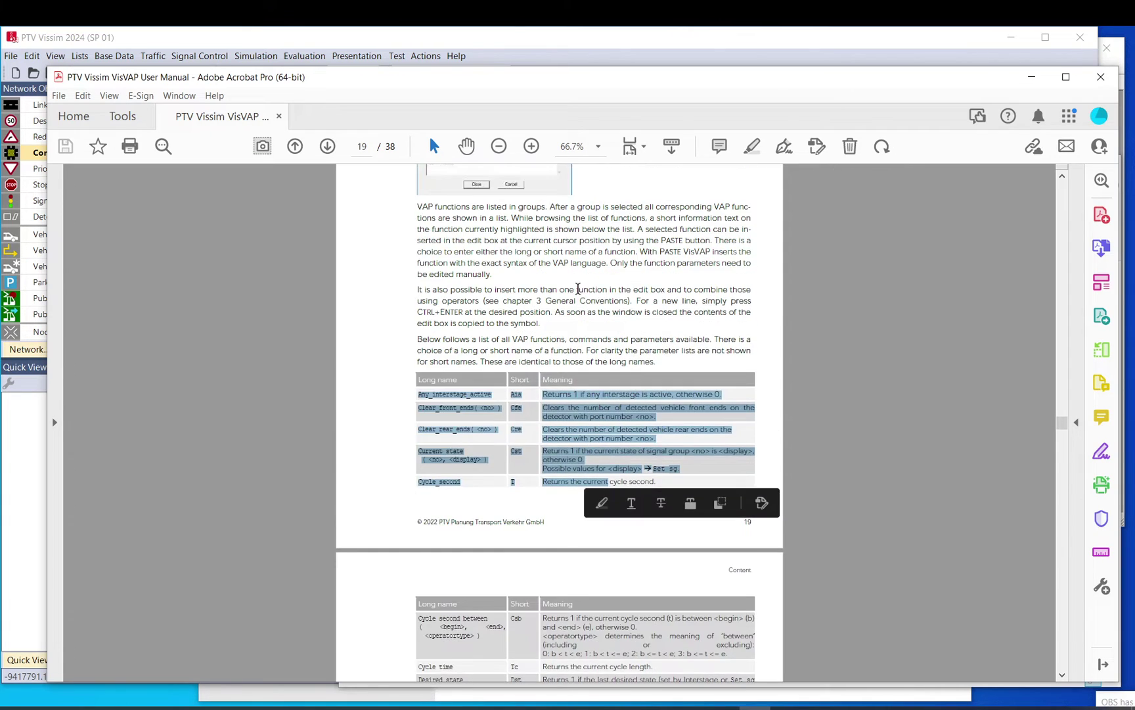
scroll(576, 288, up, 3)
scroll(569, 283, down, 6)
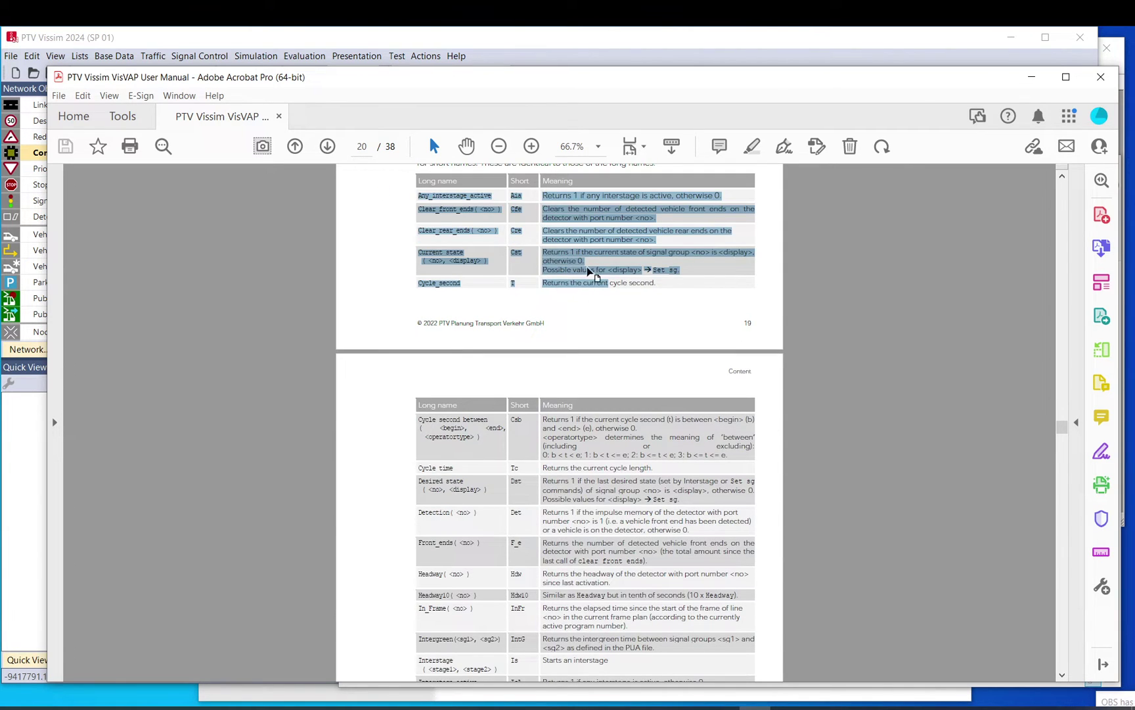
scroll(582, 289, down, 4)
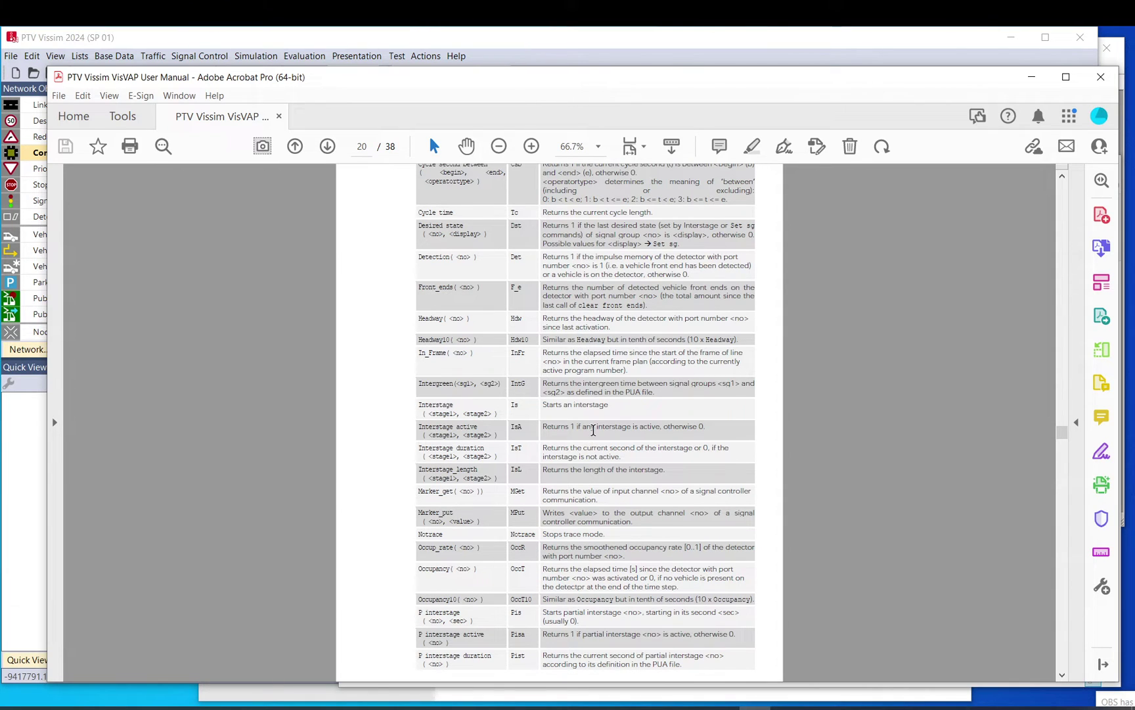
scroll(551, 286, up, 2)
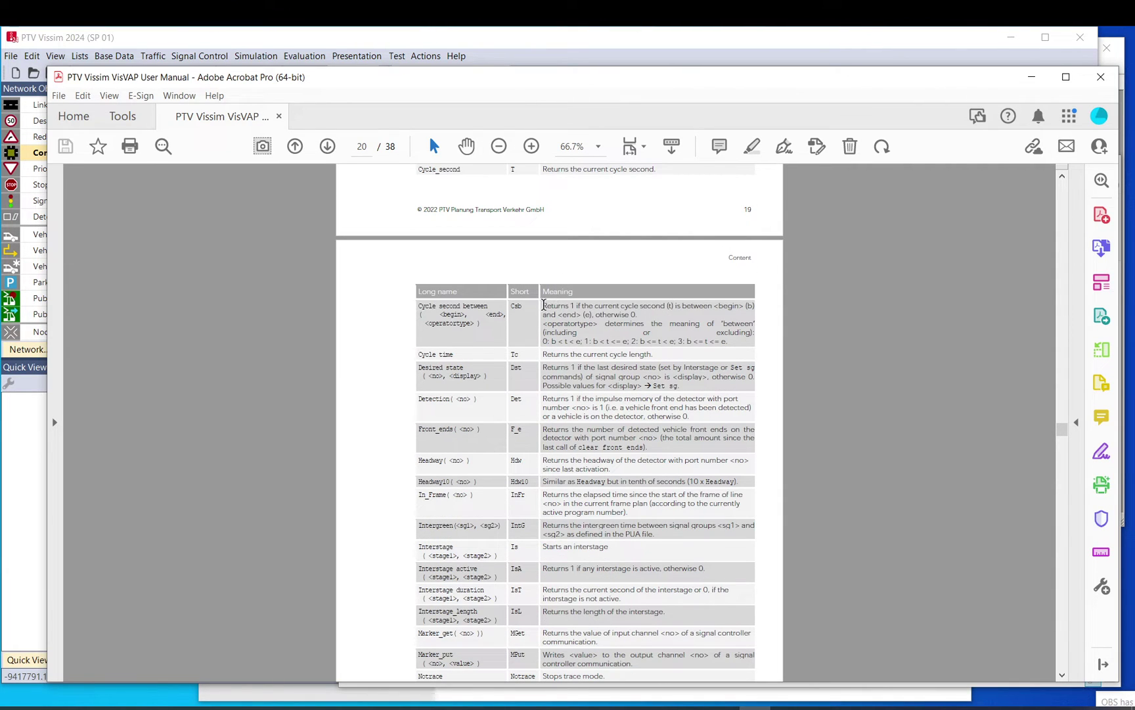
- Highlight the Cycle second description, then scroll on to section 6 Parameters on page 23
drag(546, 306, 734, 342)
click(734, 342)
scroll(597, 360, down, 10)
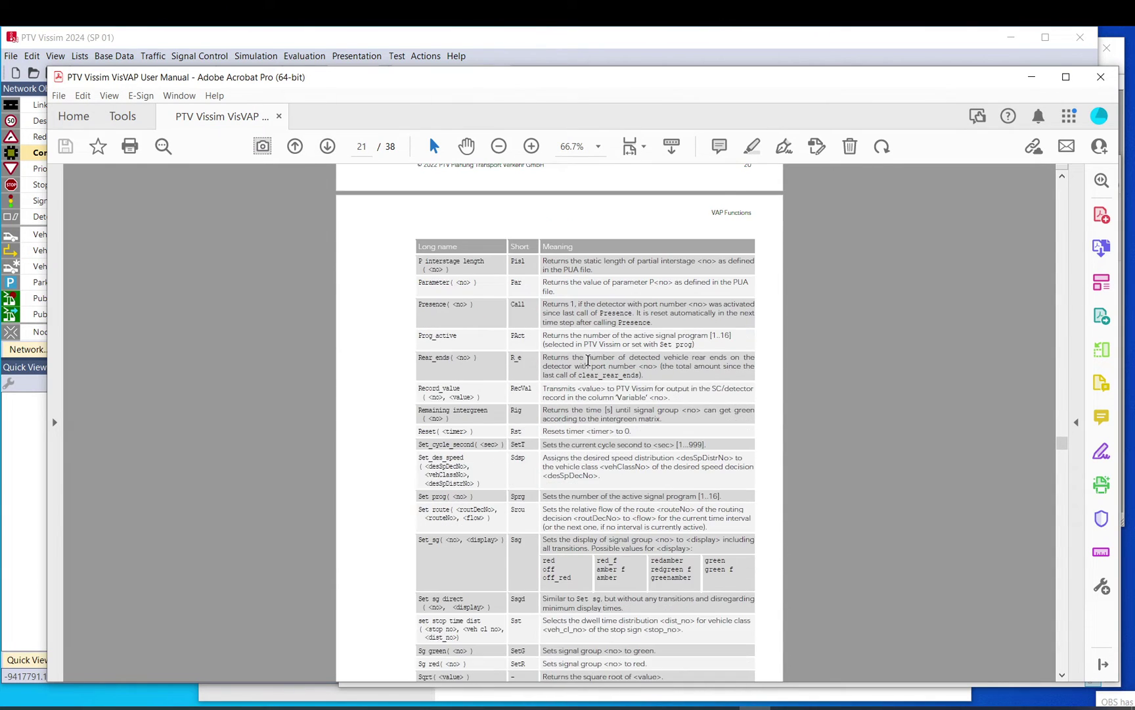
scroll(588, 360, down, 4)
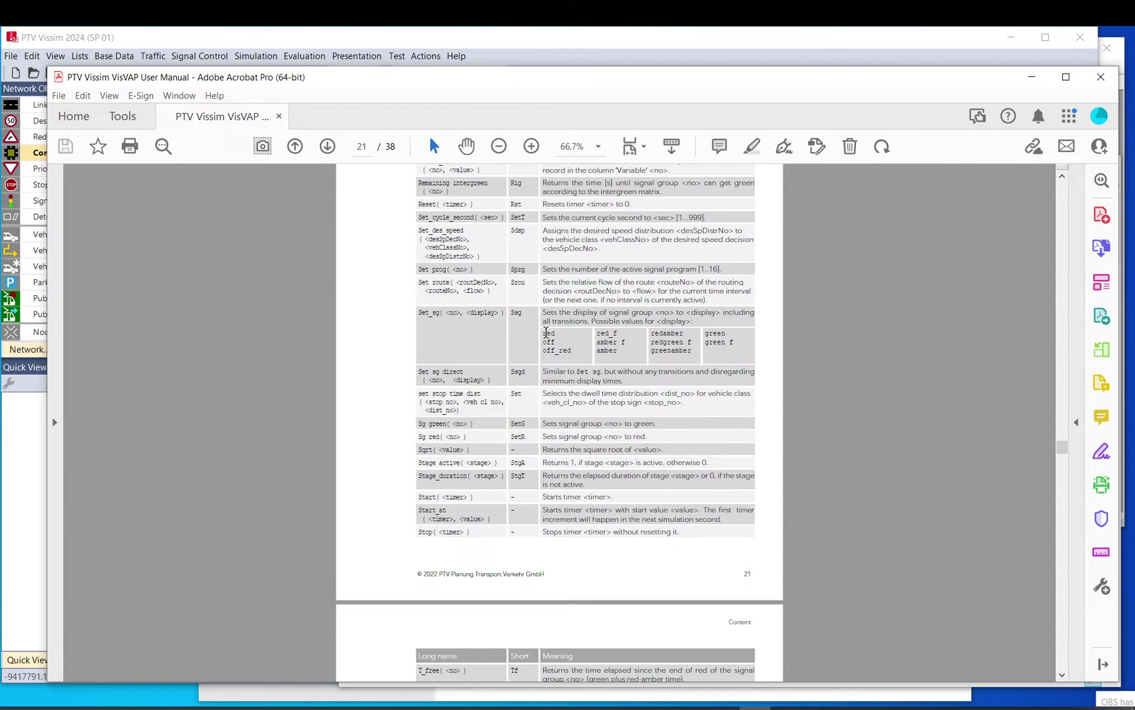
scroll(563, 356, down, 8)
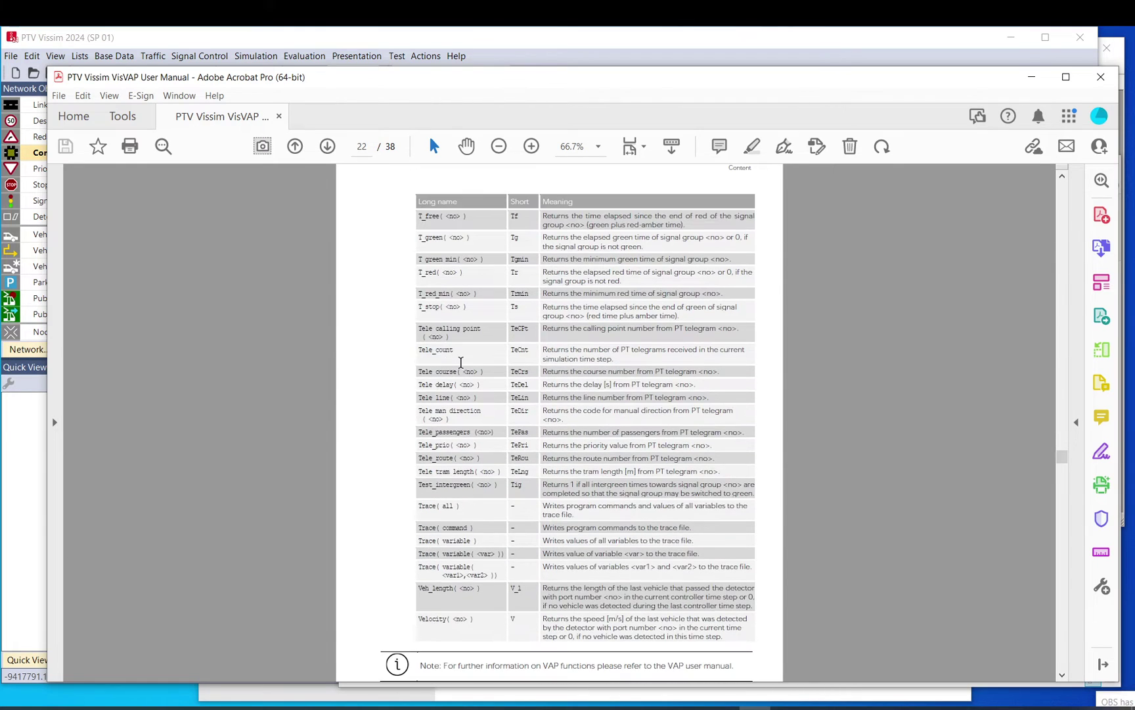
scroll(461, 362, down, 11)
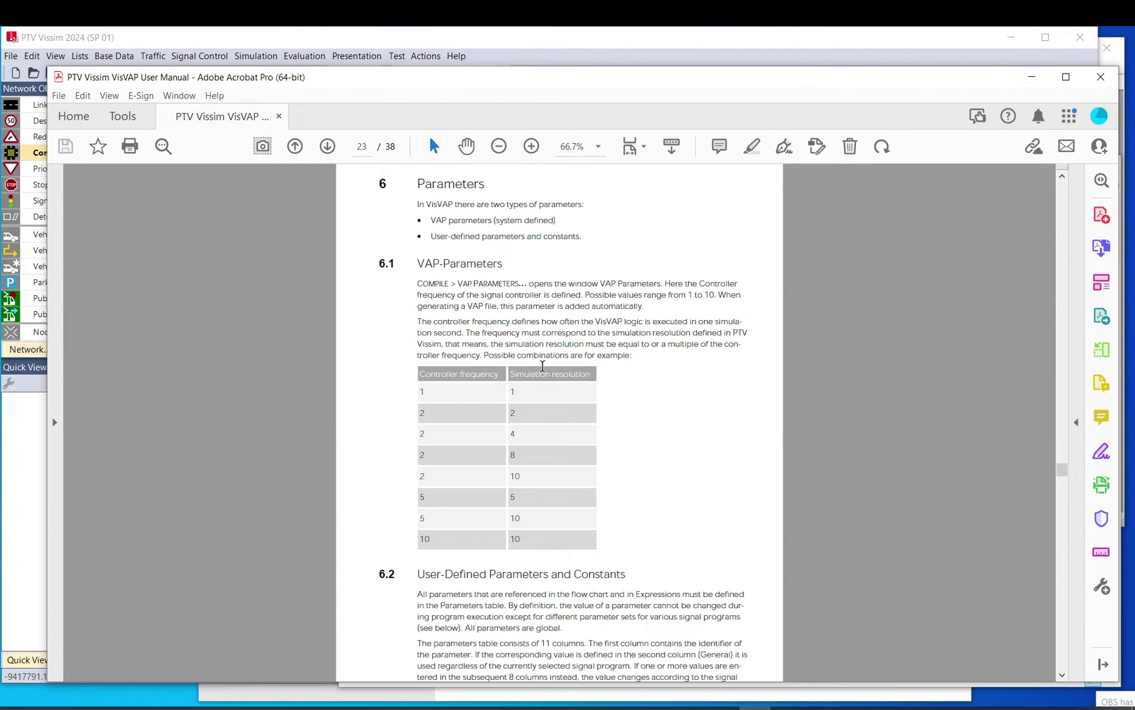
- Select both value columns of the controller frequency table on page 23
scroll(541, 364, down, 1)
drag(418, 362, 543, 416)
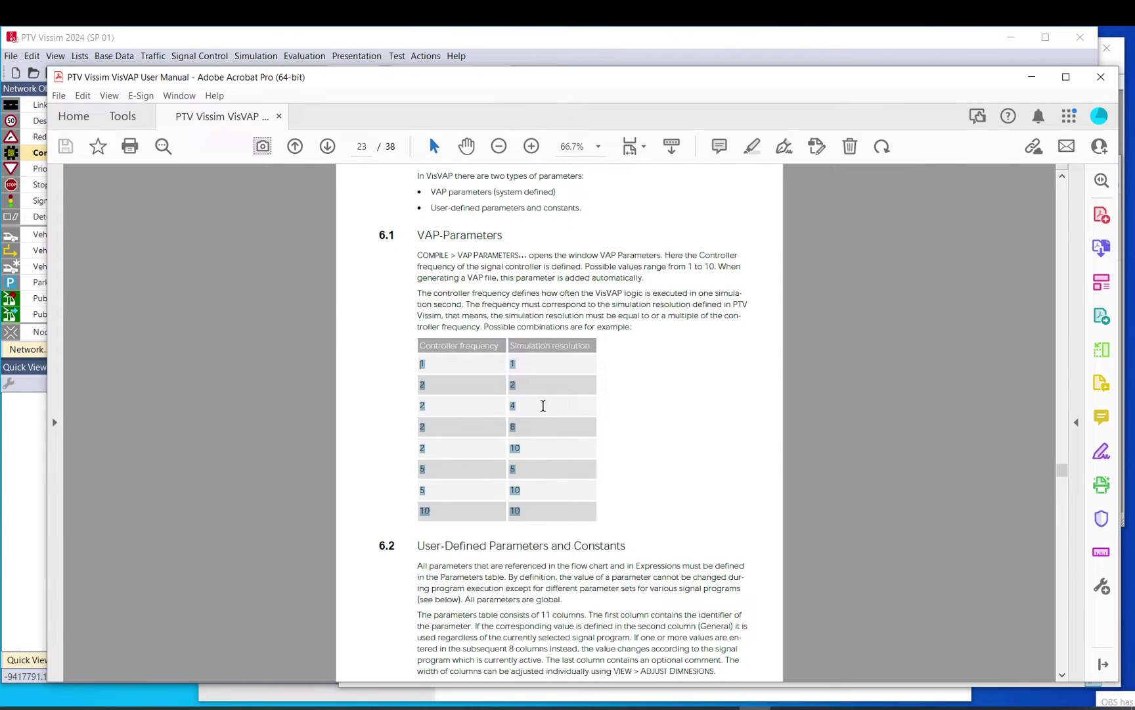
drag(525, 516, 427, 361)
click(417, 362)
drag(538, 516, 417, 353)
click(414, 349)
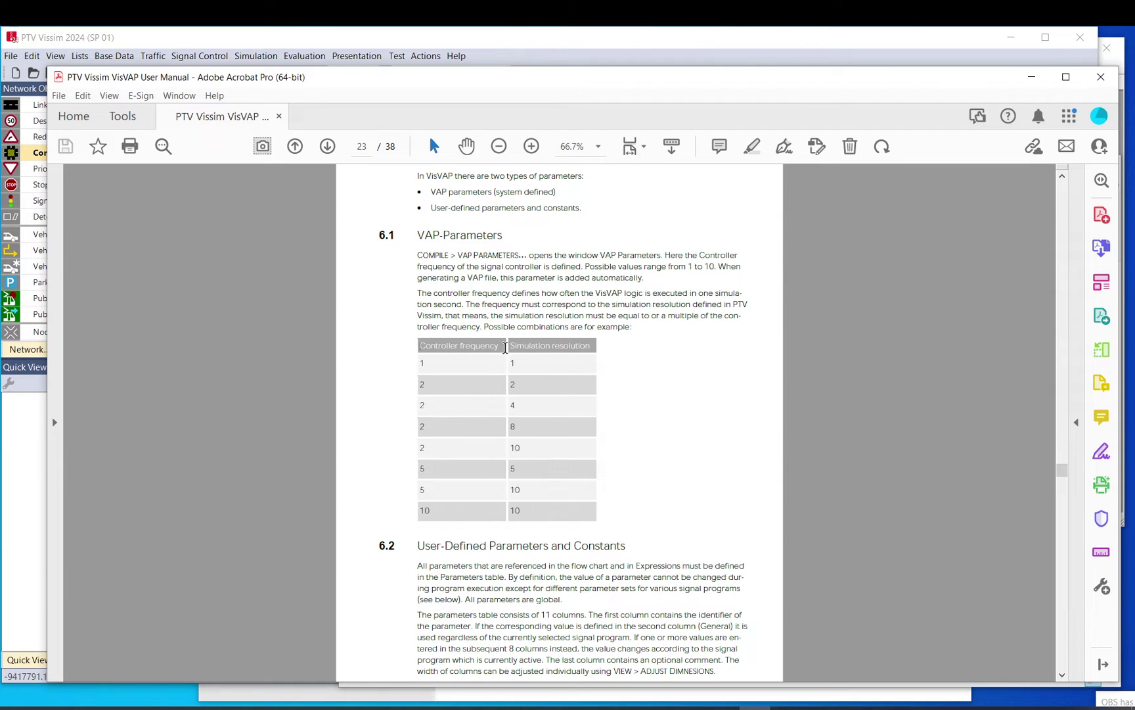
- Move to page 24's parameters table and select the Simulation resolution values 1 to 10
scroll(499, 388, down, 10)
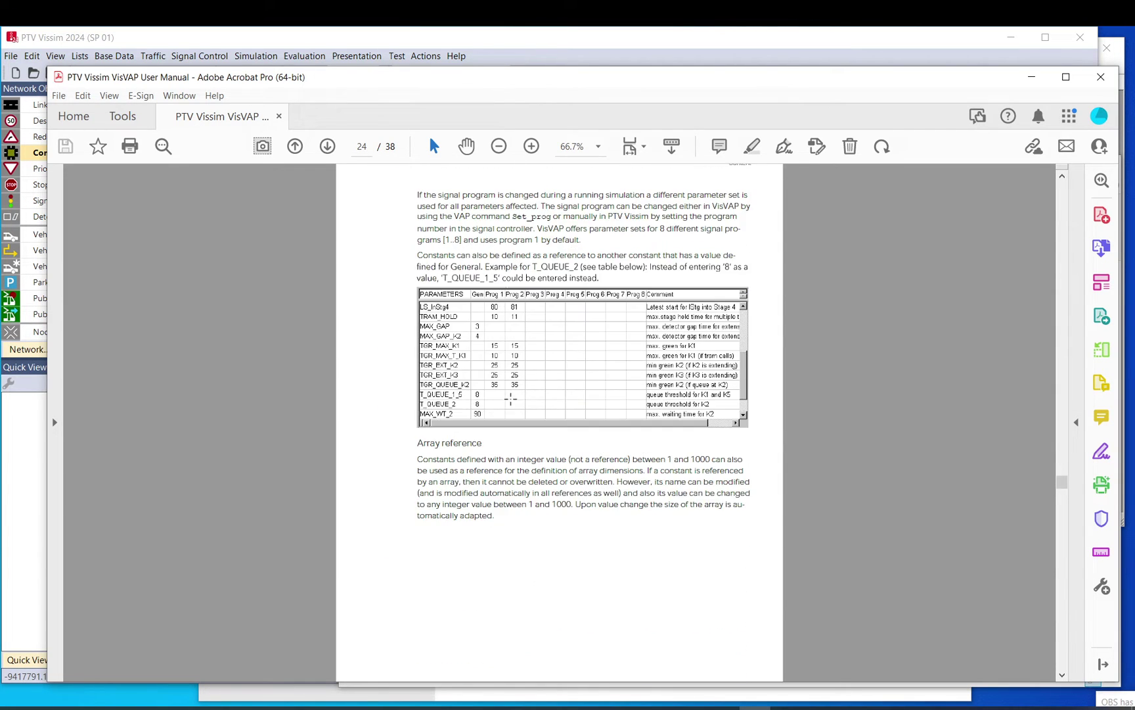
scroll(511, 400, down, 5)
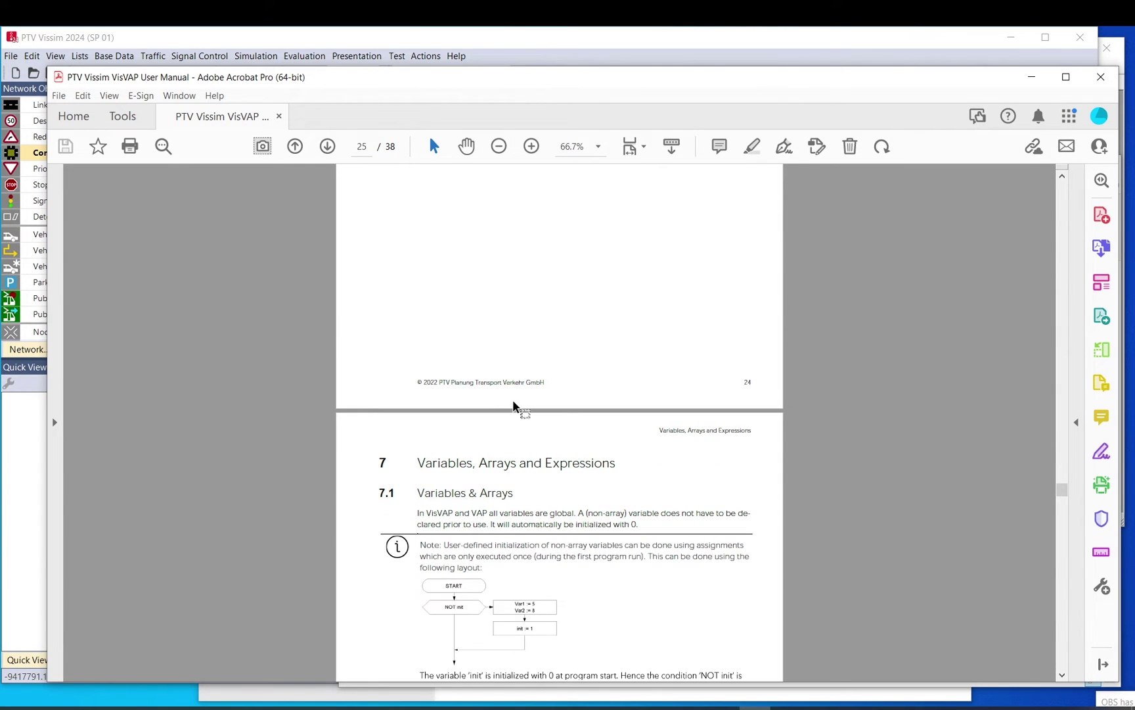
scroll(519, 404, up, 10)
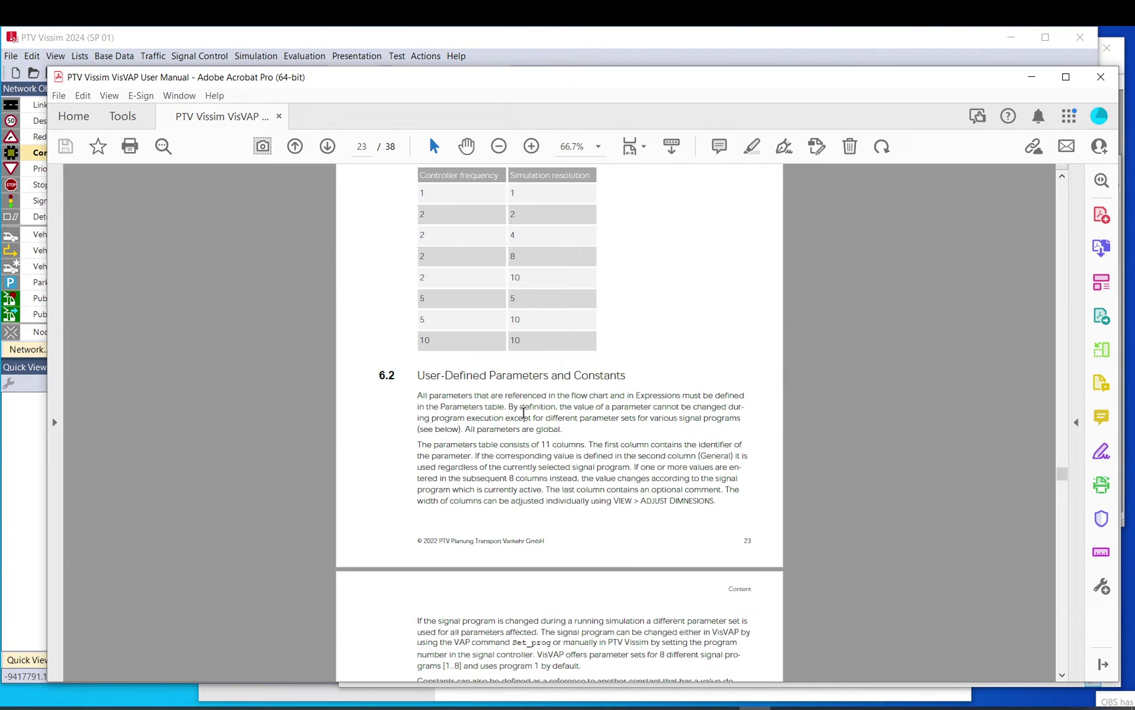
scroll(524, 413, up, 5)
scroll(489, 435, down, 2)
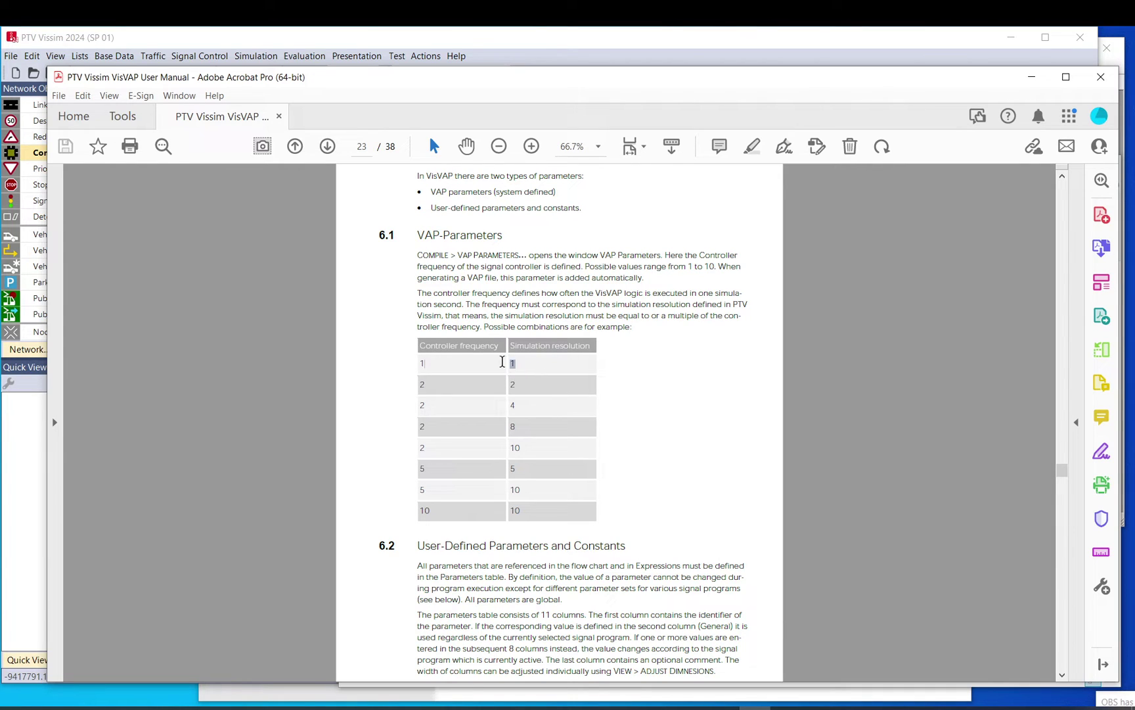
double_click(529, 363)
click(527, 365)
drag(425, 394, 531, 515)
click(531, 515)
drag(527, 358, 534, 515)
click(533, 516)
scroll(446, 408, down, 7)
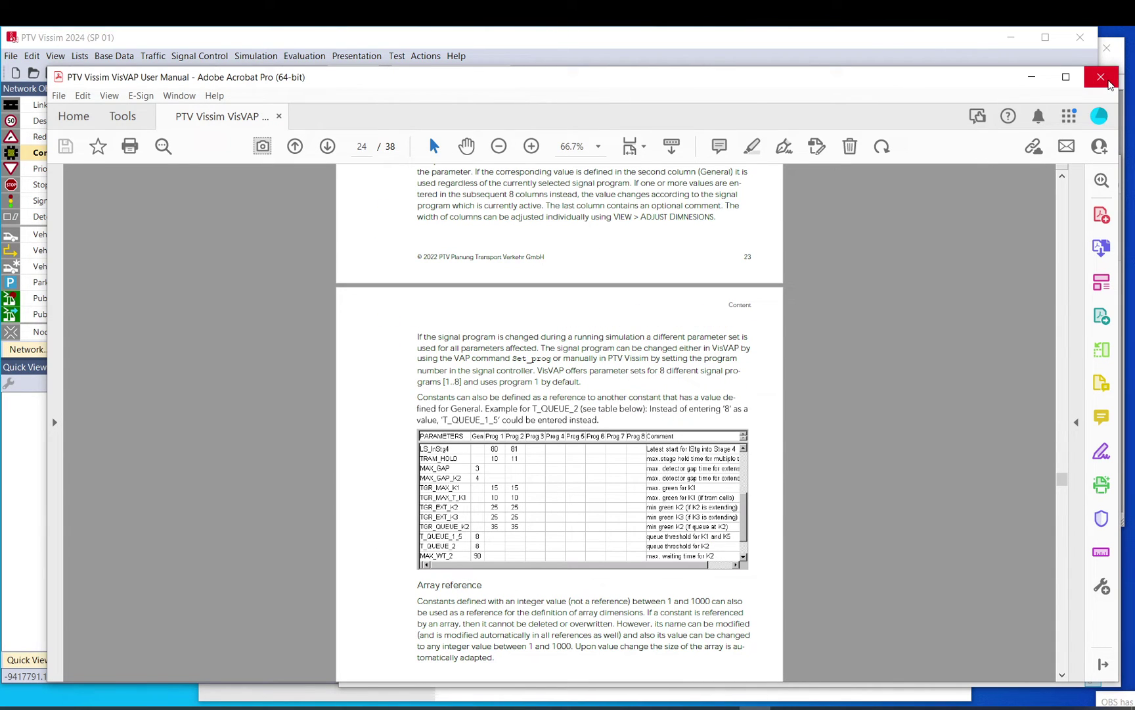
- Close the VisVAP manual and launch VisVAP.exe from PTV Vissim 2024\VisVAP\EXE
click(1109, 84)
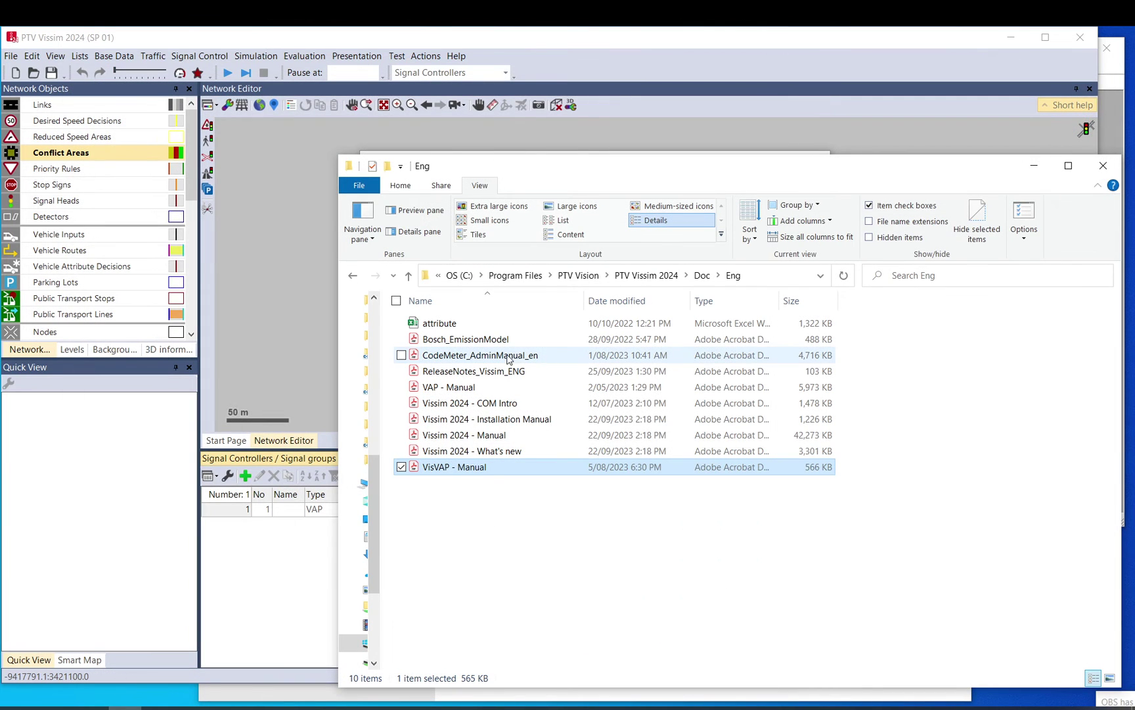
click(676, 279)
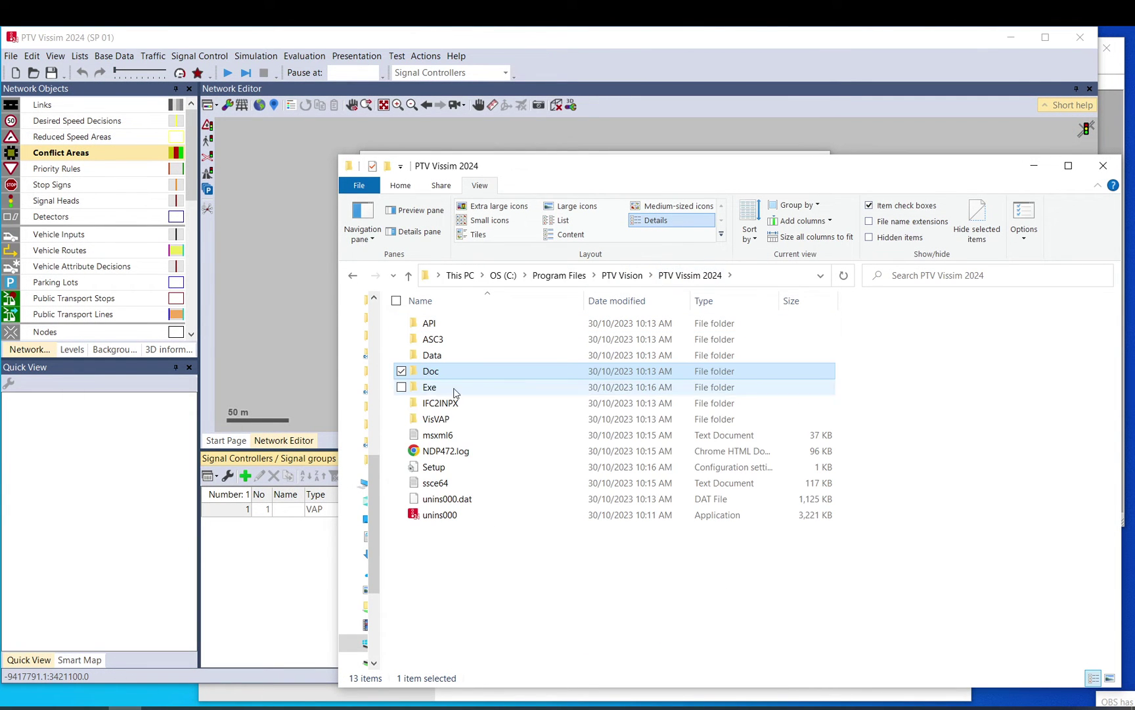
double_click(439, 420)
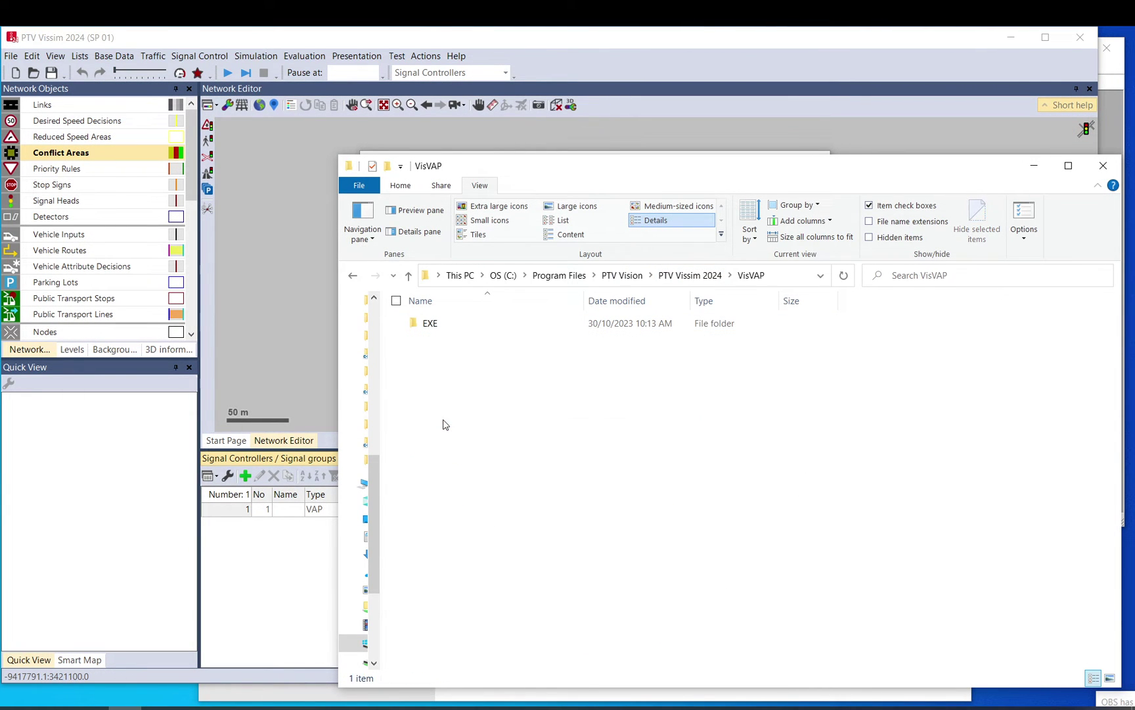
double_click(451, 325)
click(448, 343)
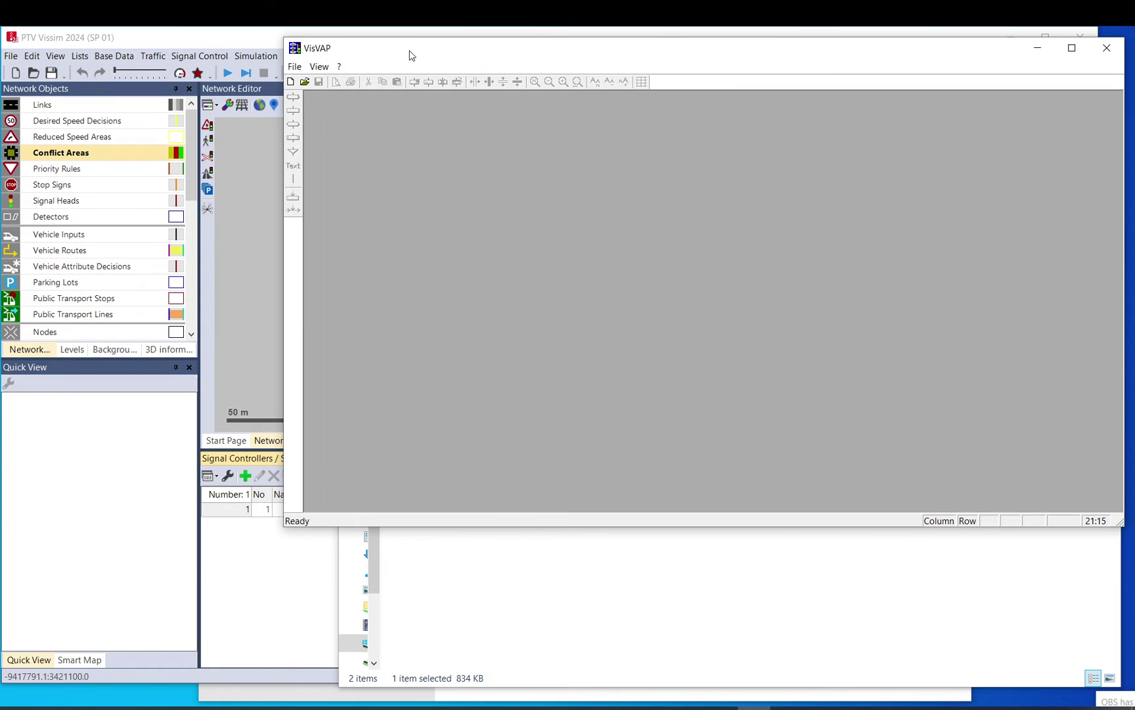
- Move VisVAP aside, start a new untitled flow chart, and check the Compile menu
drag(411, 51, 342, 134)
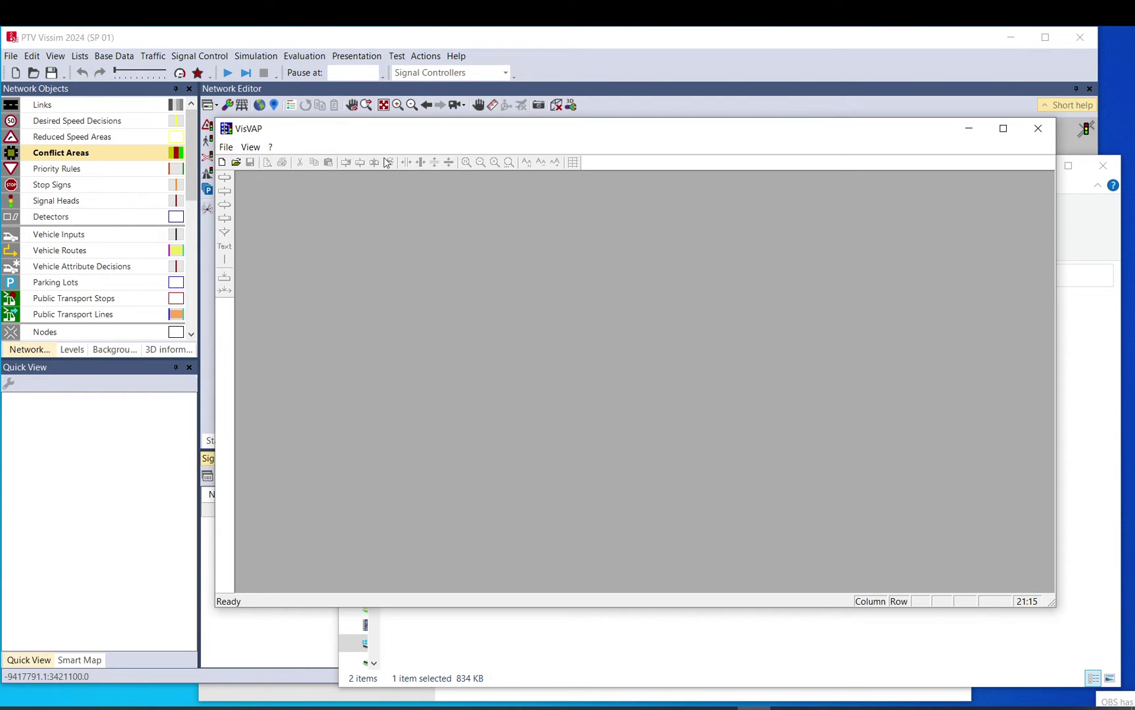
click(221, 163)
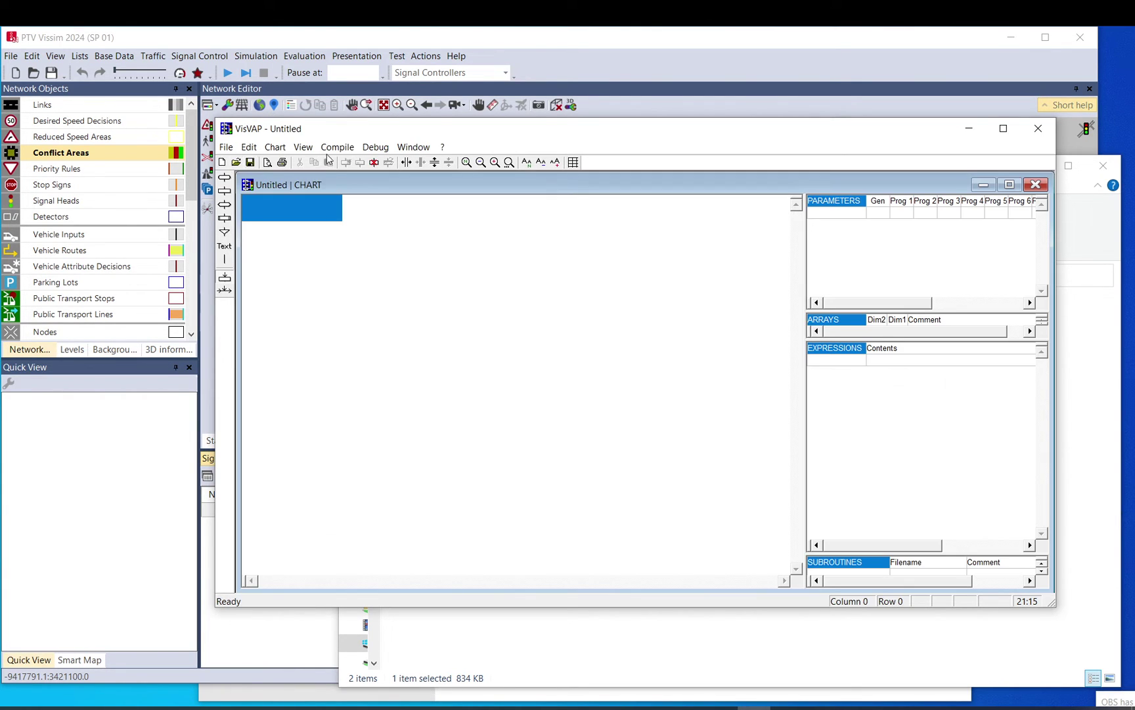
key(Down)
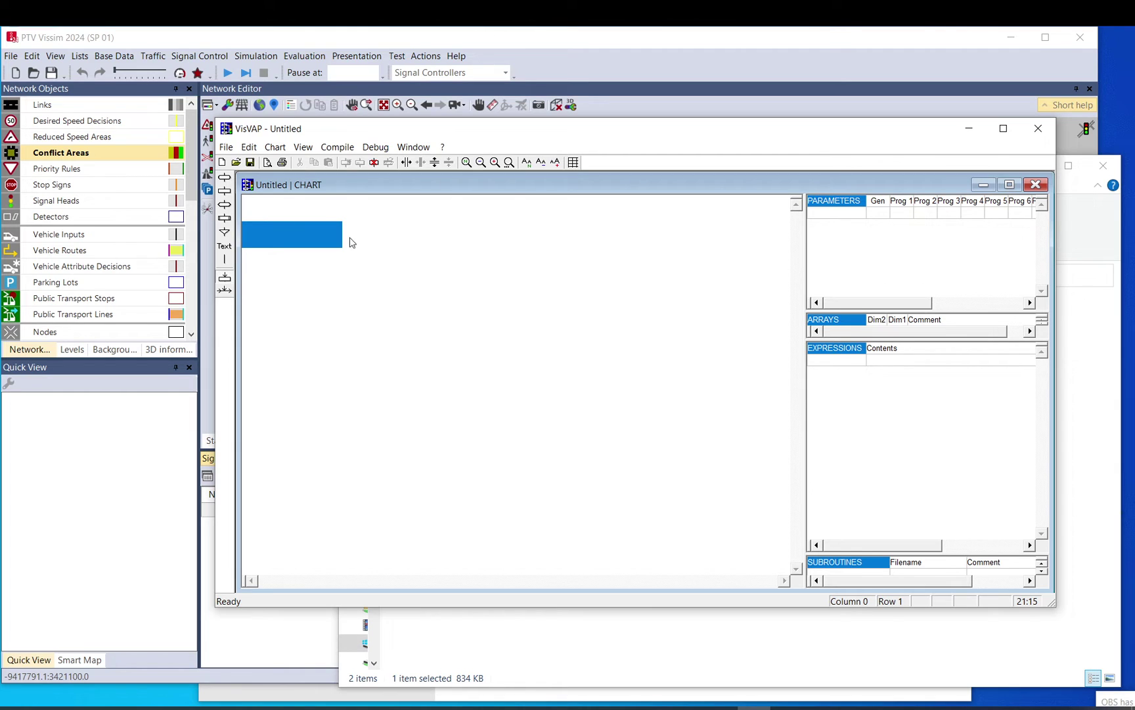
click(338, 146)
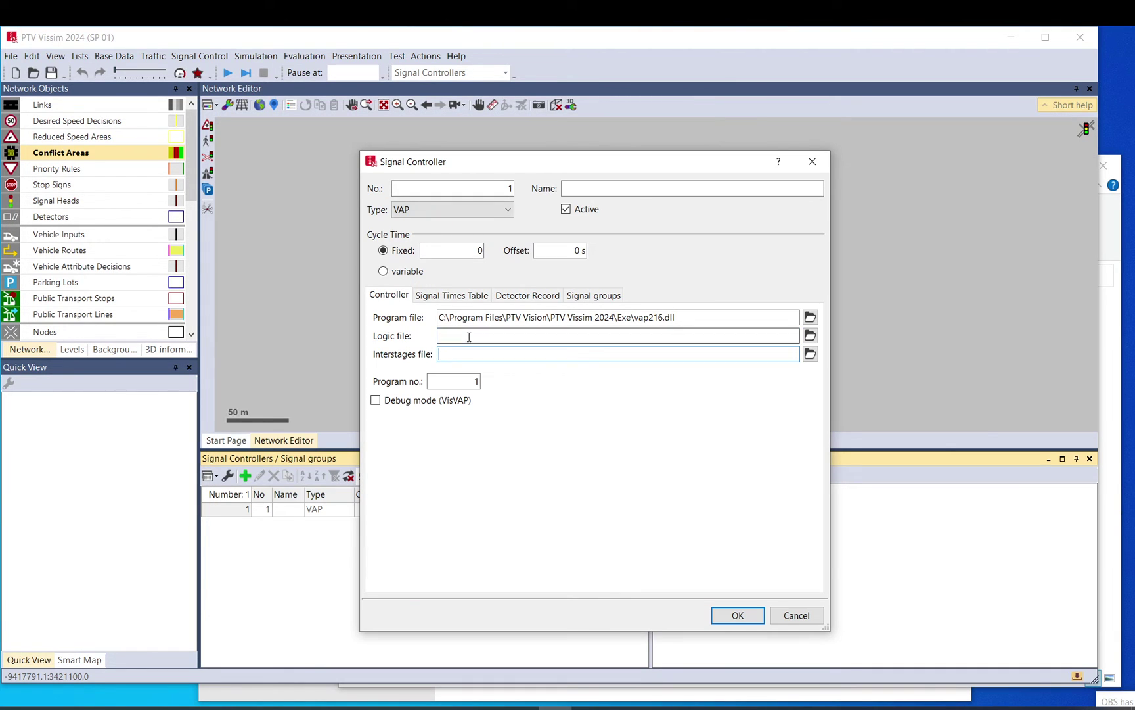
- Enable Debug mode (VisVAP) for the VAP controller, hide the EXE folder window, and close the settings
click(469, 337)
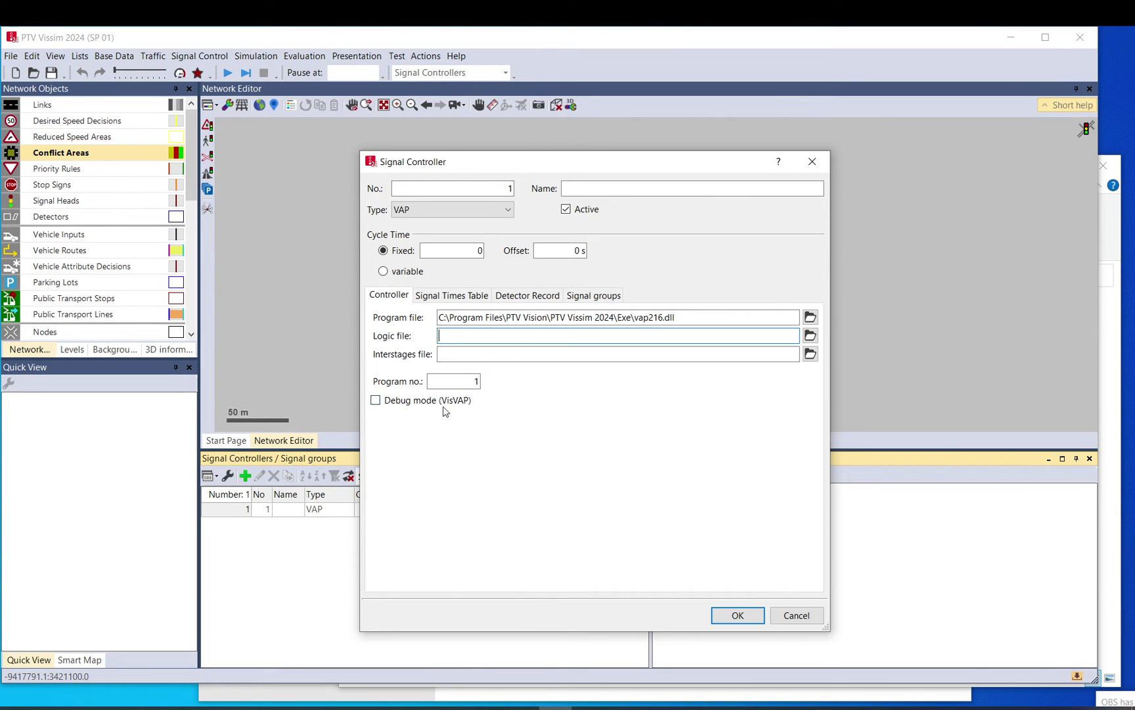
click(389, 407)
click(1117, 582)
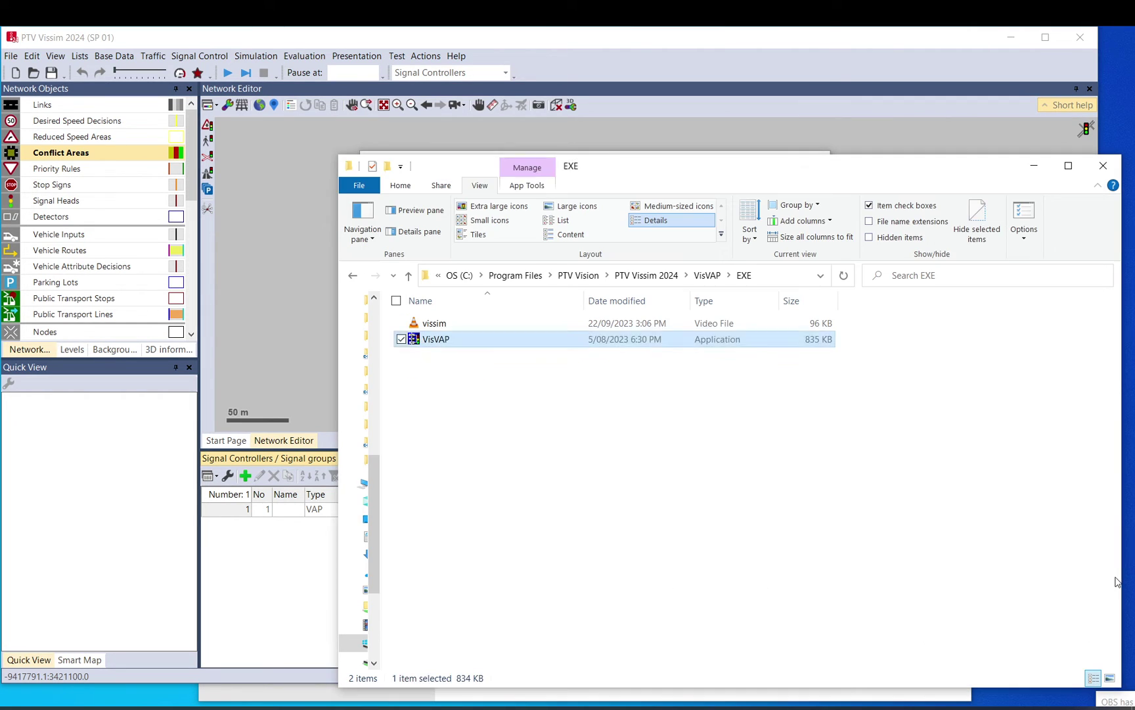
click(1034, 166)
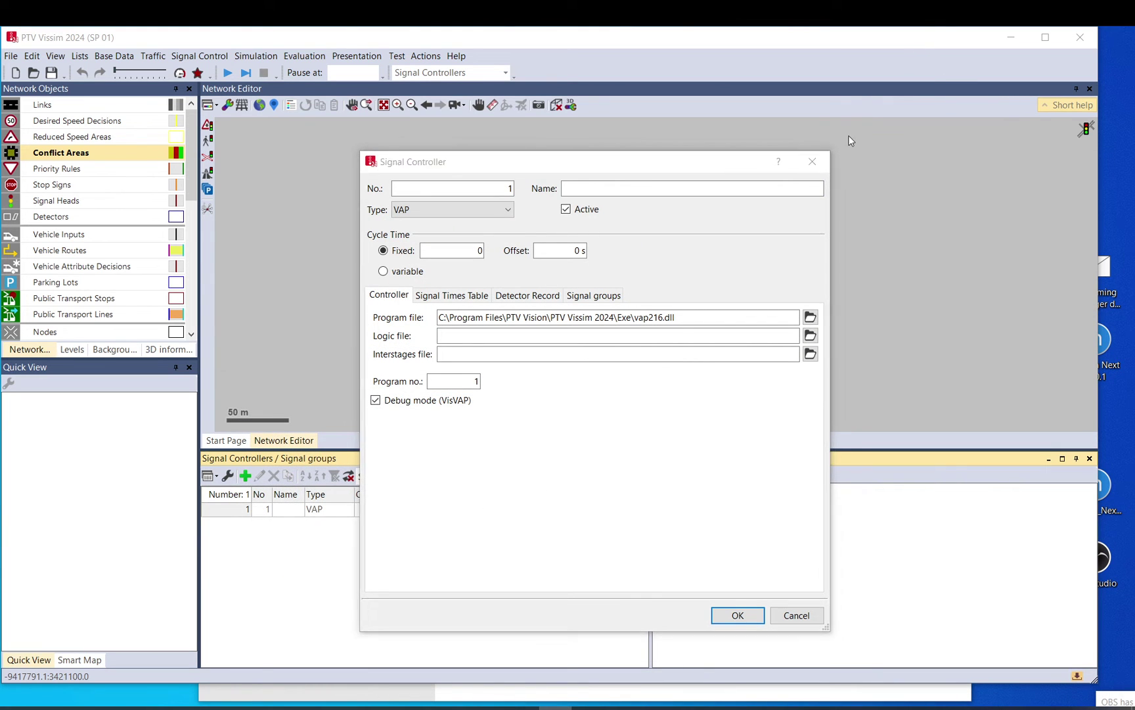
click(812, 161)
mouse_move(893, 47)
mouse_down()
mouse_move(844, 51)
mouse_move(894, 73)
mouse_move(892, 94)
mouse_move(851, 71)
mouse_move(845, 109)
mouse_move(890, 66)
mouse_up()
- Maximize VisVAP so the Untitled flow chart and its empty Parameters, Arrays, Expressions tables fill the screen
click(884, 100)
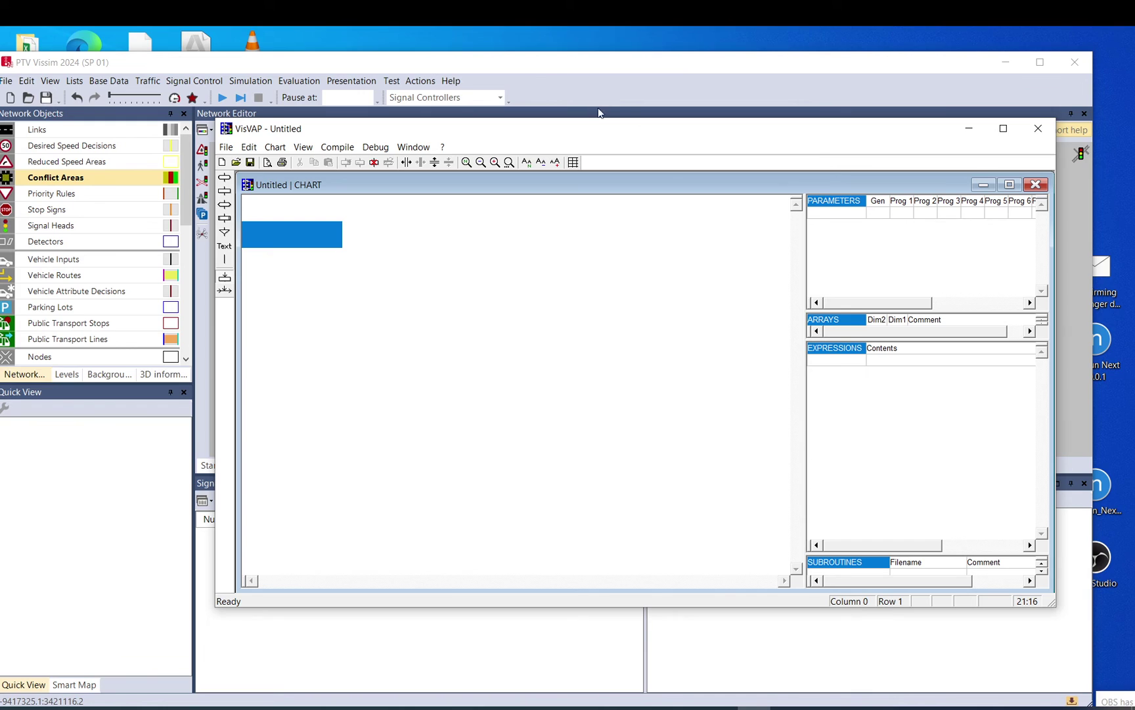
double_click(601, 130)
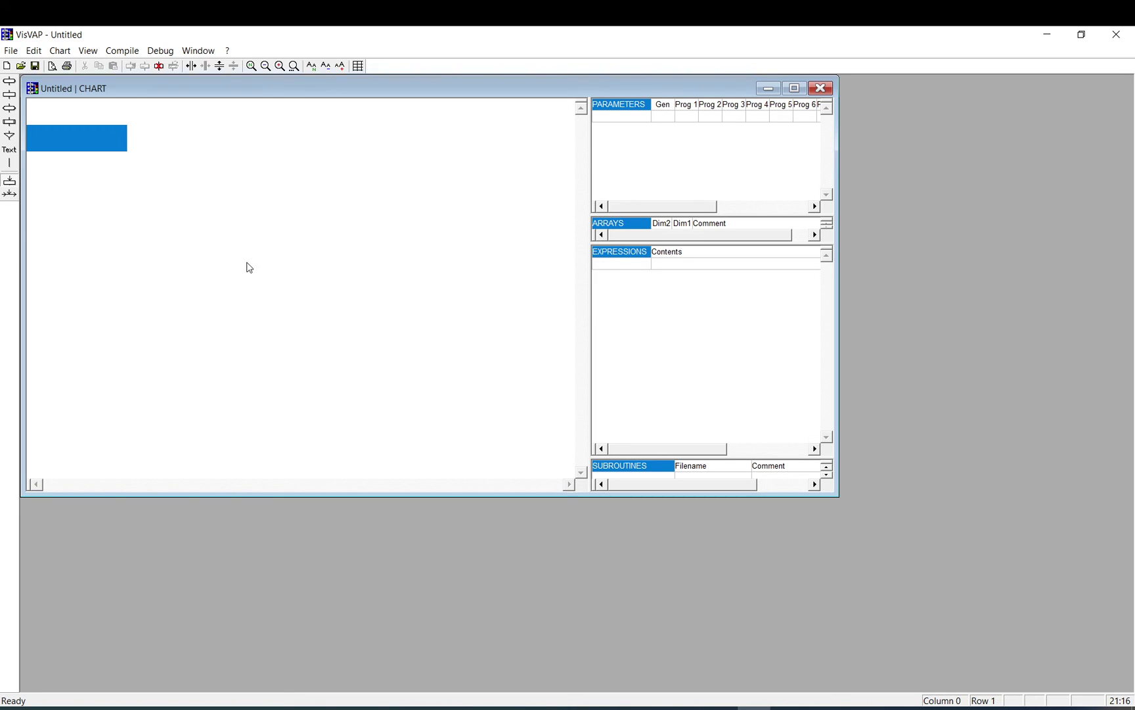
- Add signal controller 1 from Signal Control > Signal Controllers and set its type to VAP
mouse_move(557, 705)
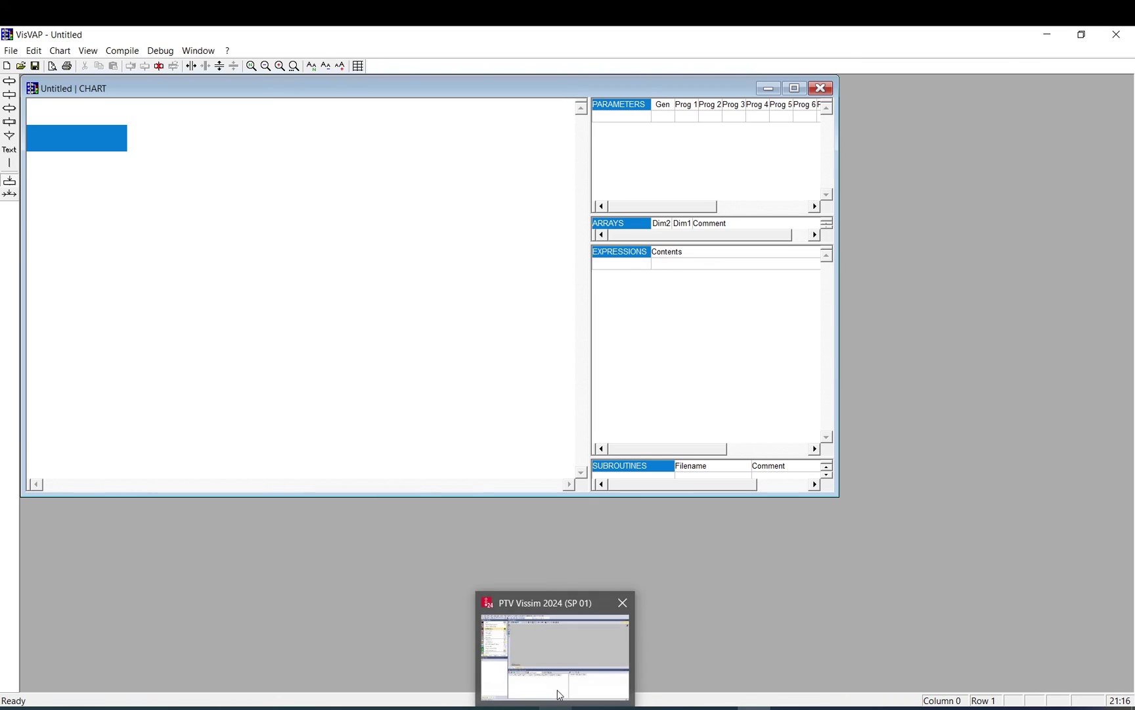
click(561, 673)
click(194, 80)
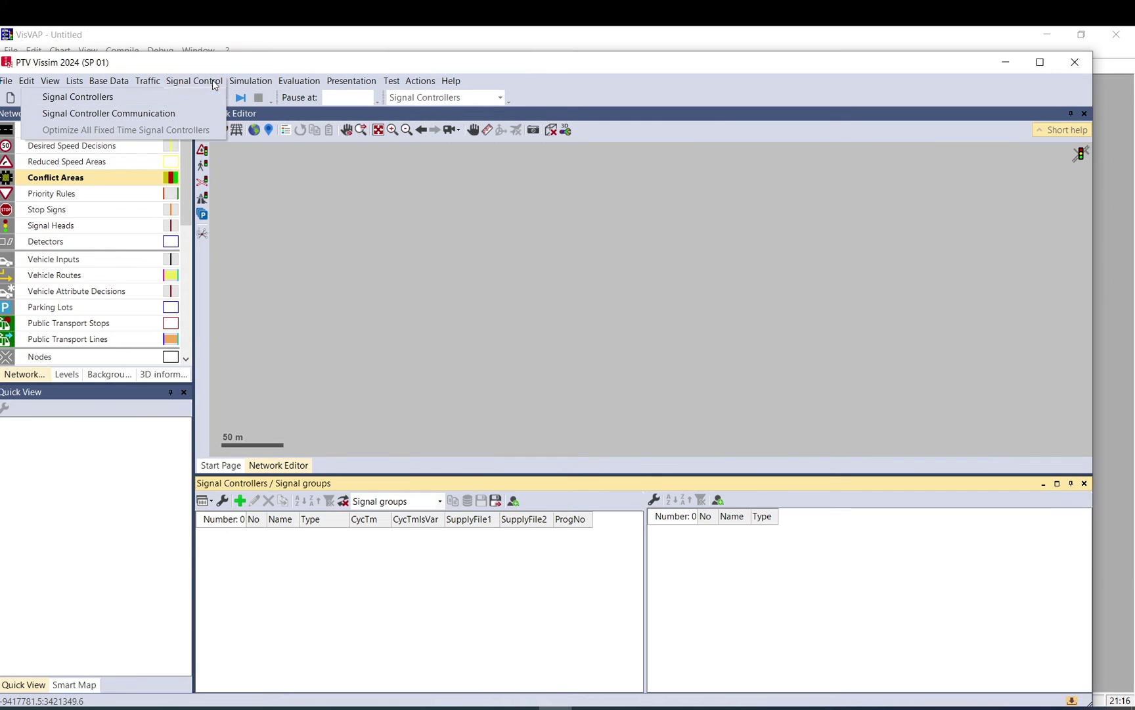
click(200, 100)
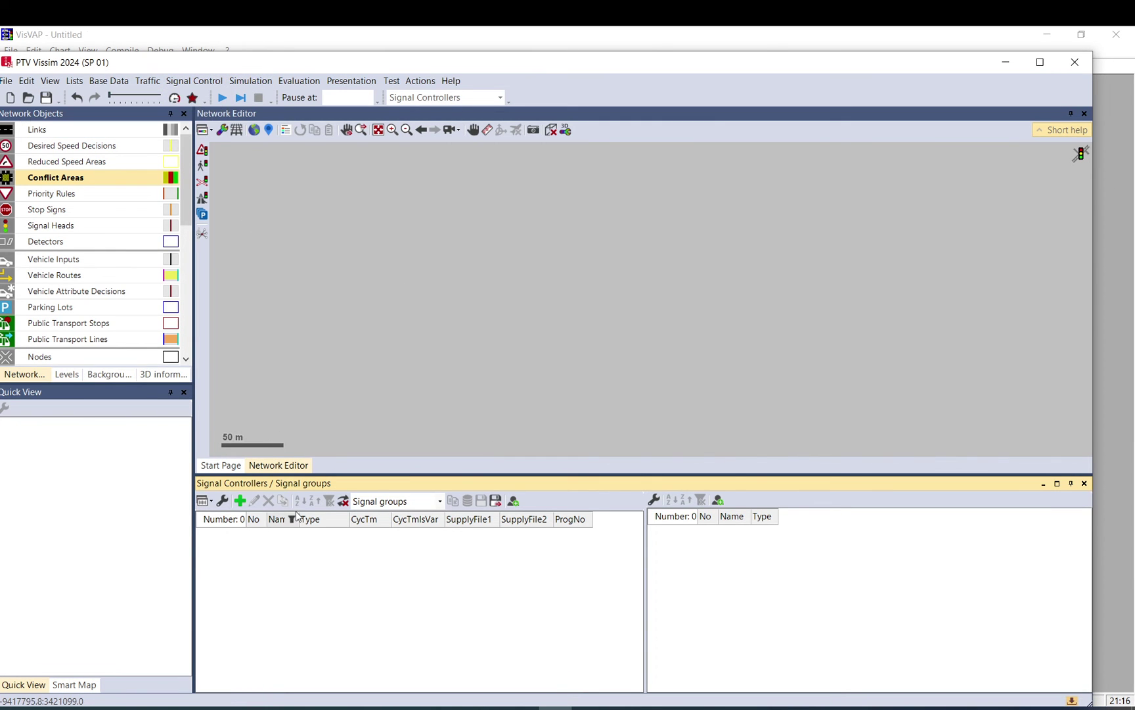
click(241, 502)
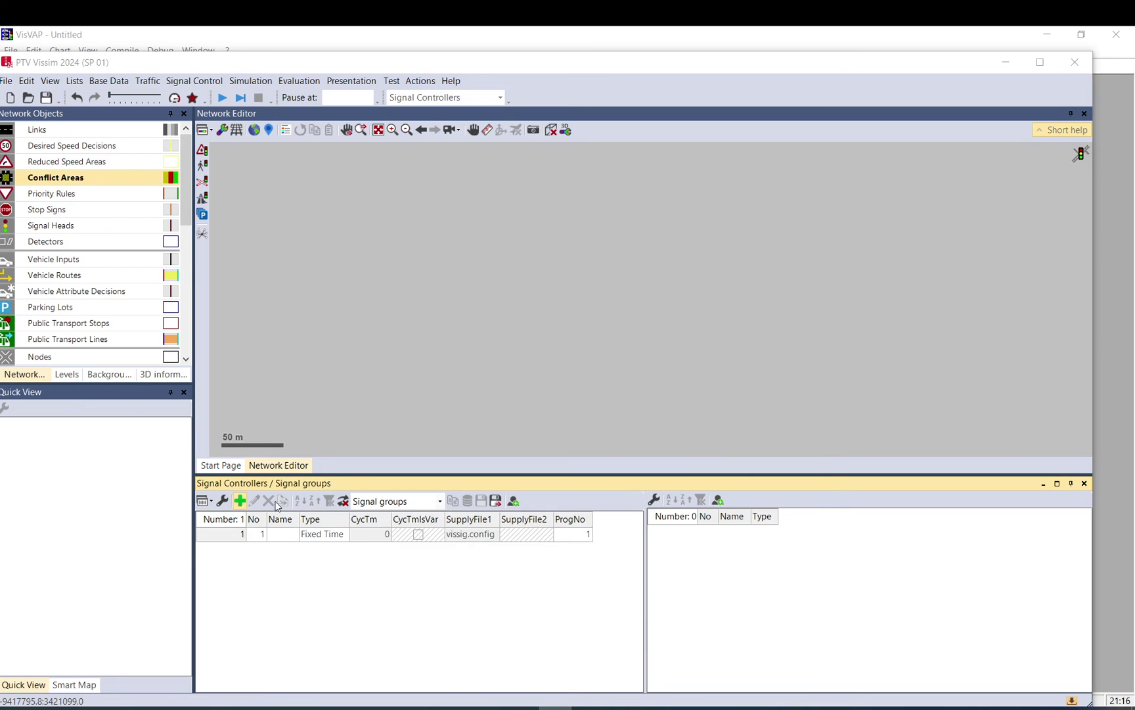
click(451, 210)
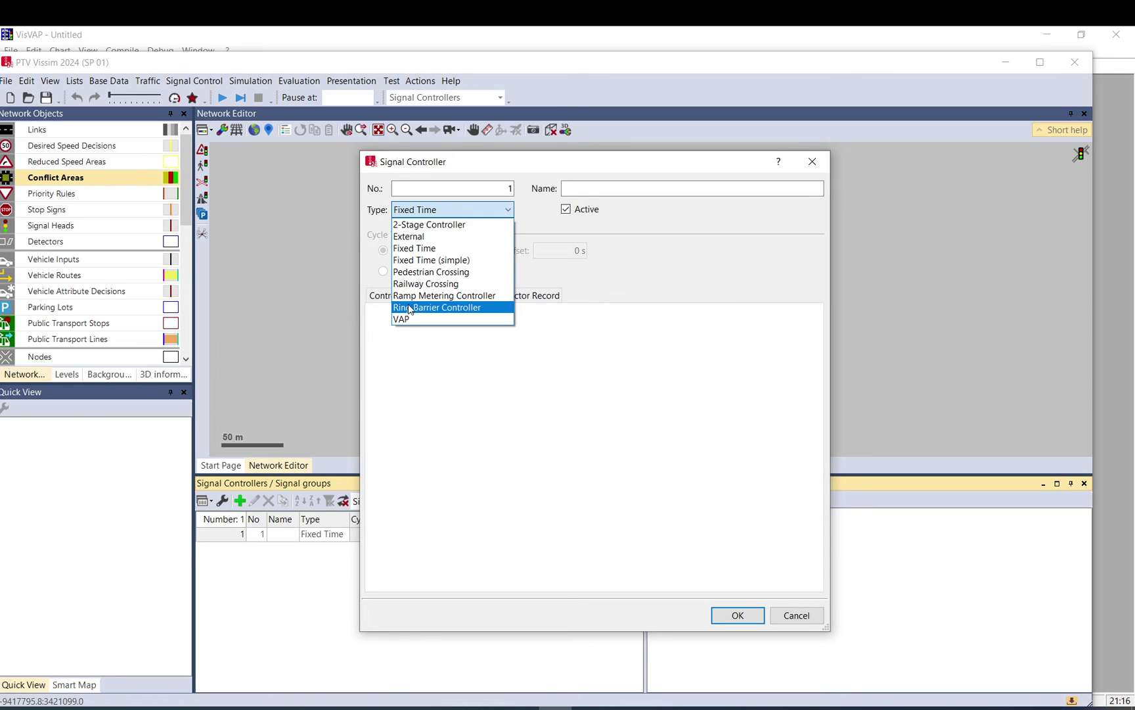
click(421, 319)
- Browse the controller's pages, then choose Variable on Detector Record to show numbers 0–999
click(560, 295)
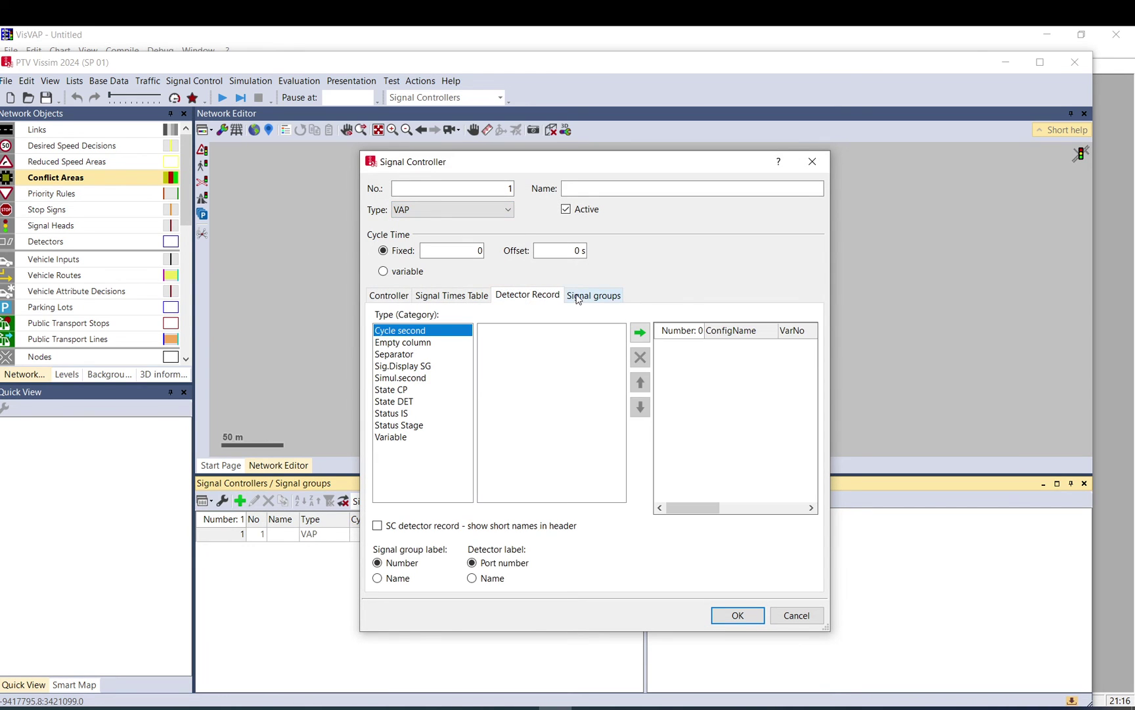
click(578, 297)
click(556, 297)
click(472, 295)
click(513, 297)
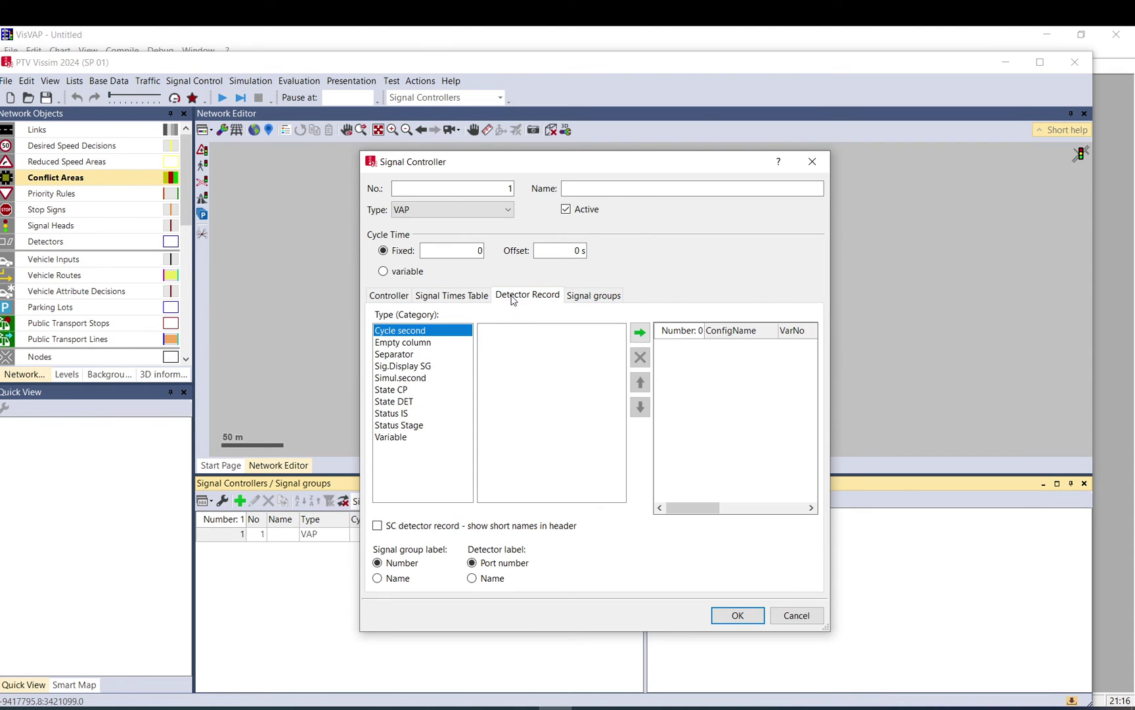
click(397, 439)
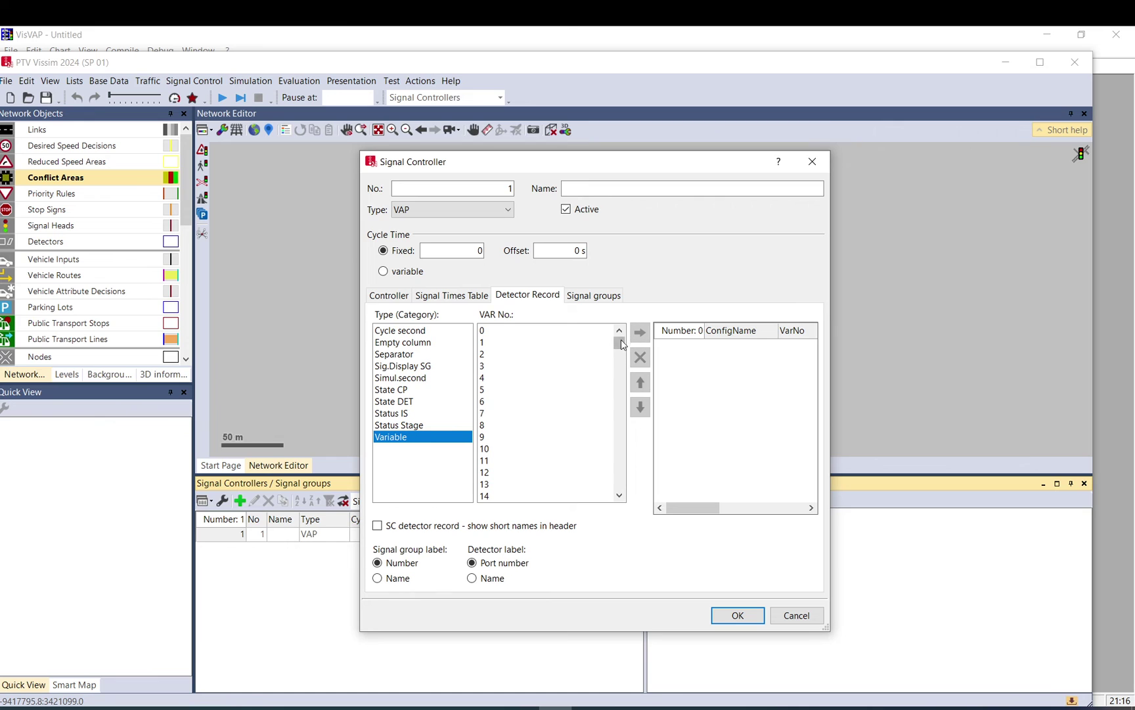
mouse_move(620, 343)
mouse_down()
mouse_move(619, 493)
mouse_move(619, 340)
mouse_up()
- Close the controller dialog without keeping it, then browse Evaluation > Window and dismiss the menu
click(812, 162)
click(299, 81)
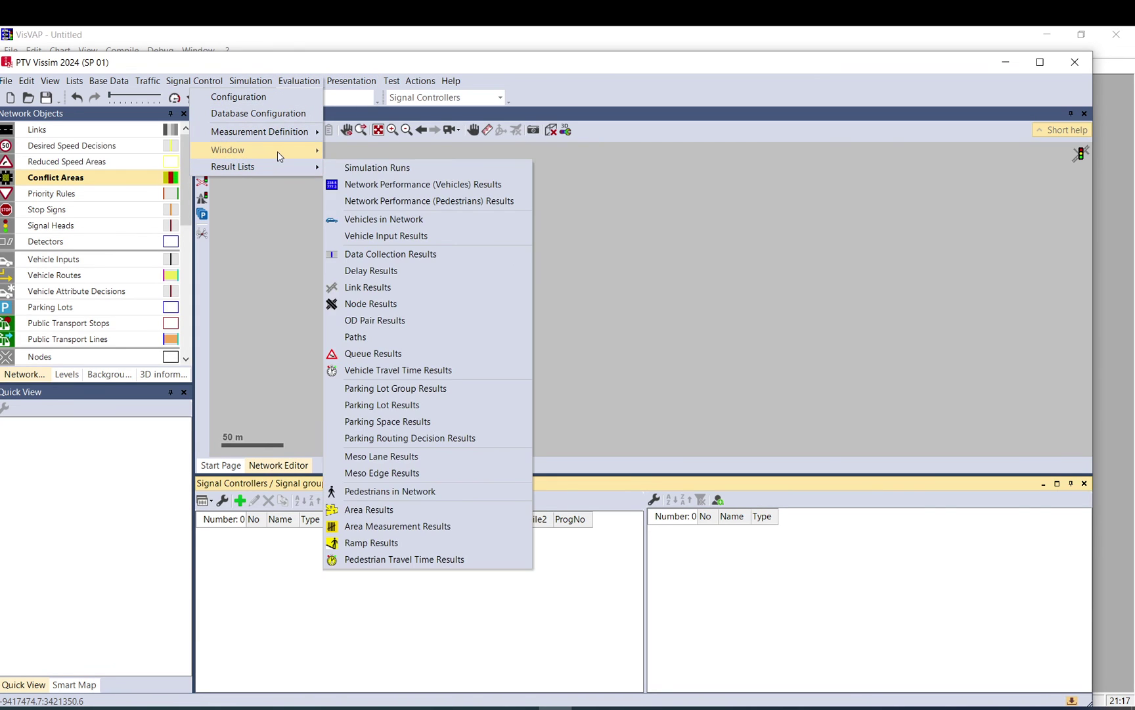
mouse_move(278, 151)
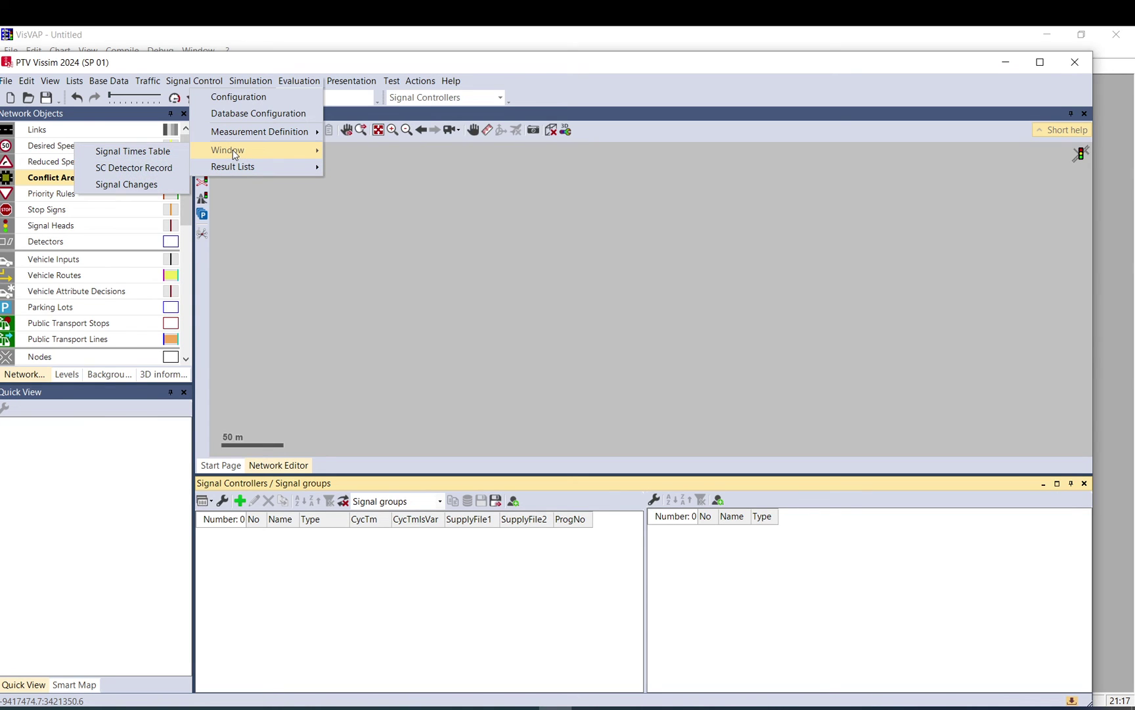
click(376, 159)
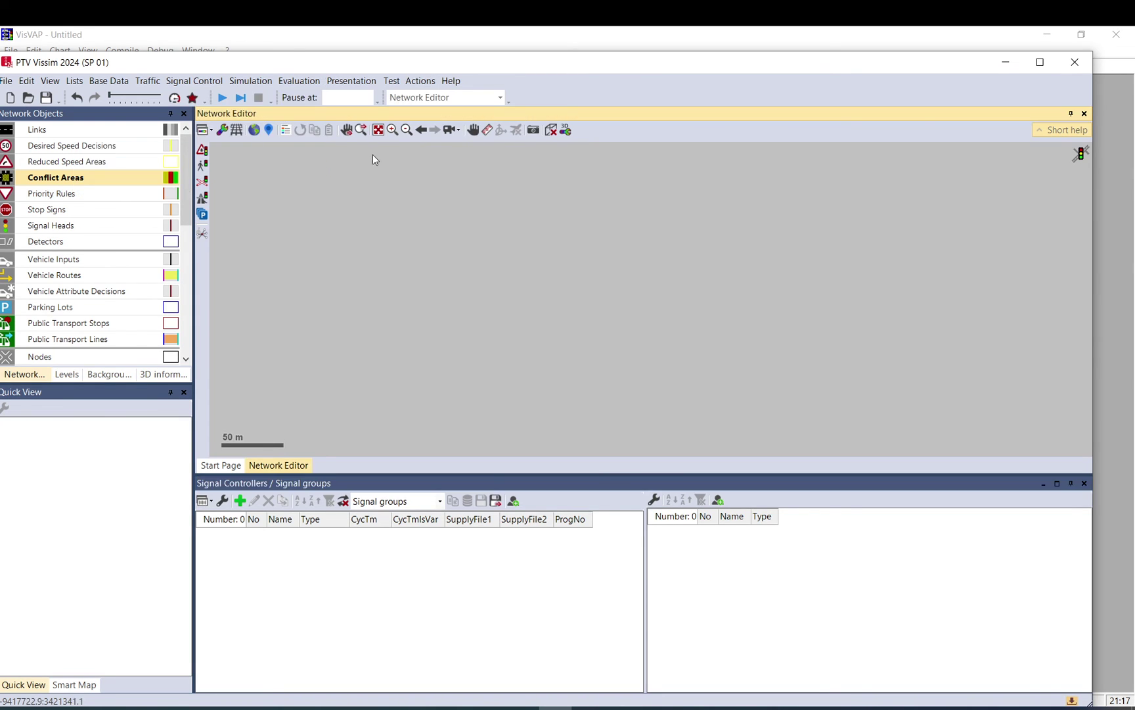